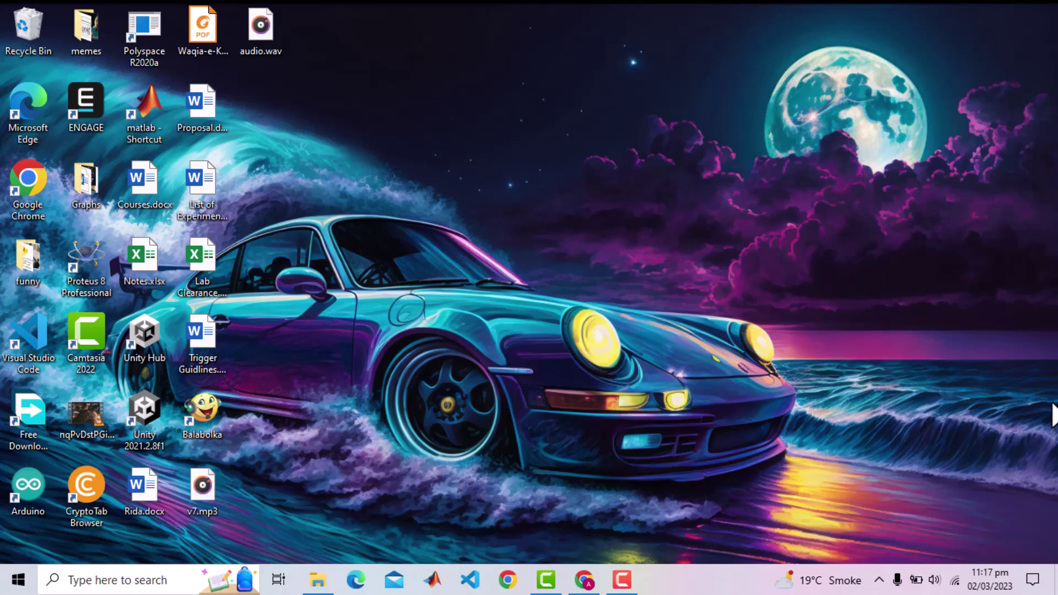
# Step: Launch Microsoft Store from Windows search
pyautogui.click(141, 579)
pyautogui.write('store')
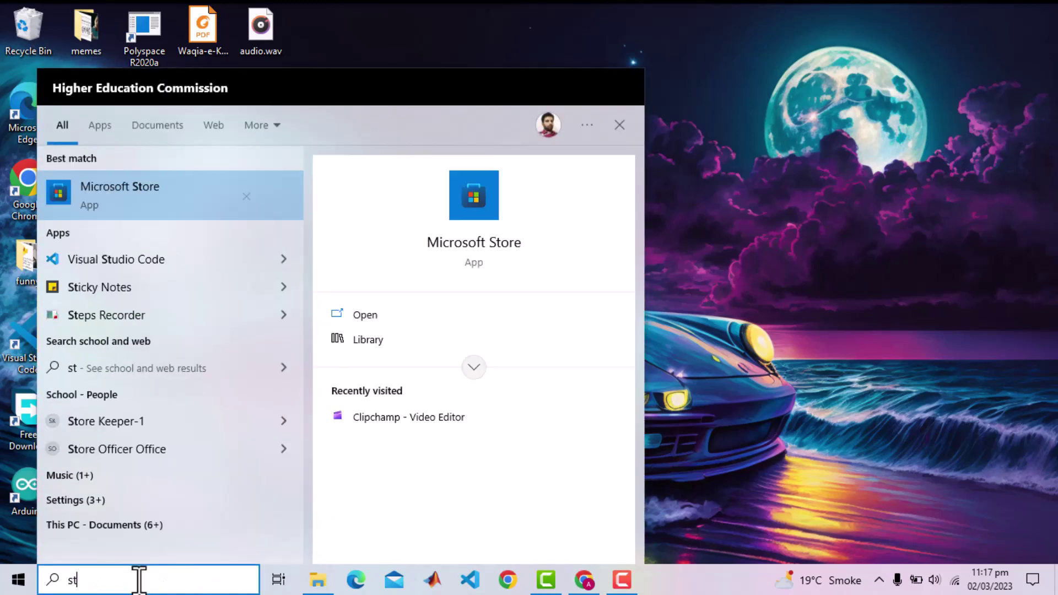
pyautogui.click(137, 196)
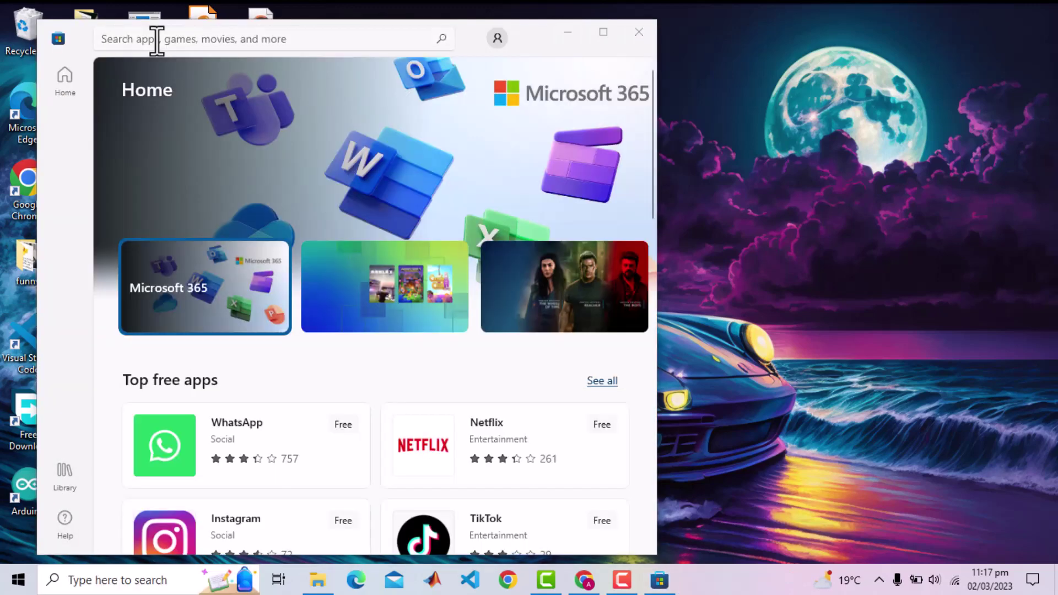
# Step: Search the Store for 'clipchamp' and install Clipchamp - Video Editor
pyautogui.click(157, 39)
pyautogui.write('clip')
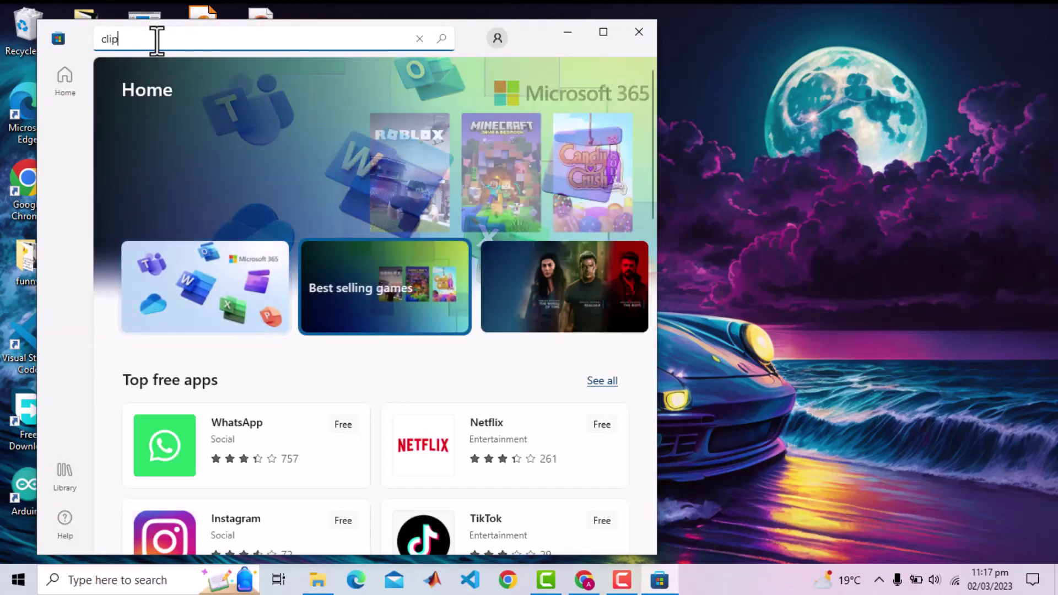
pyautogui.write('champ')
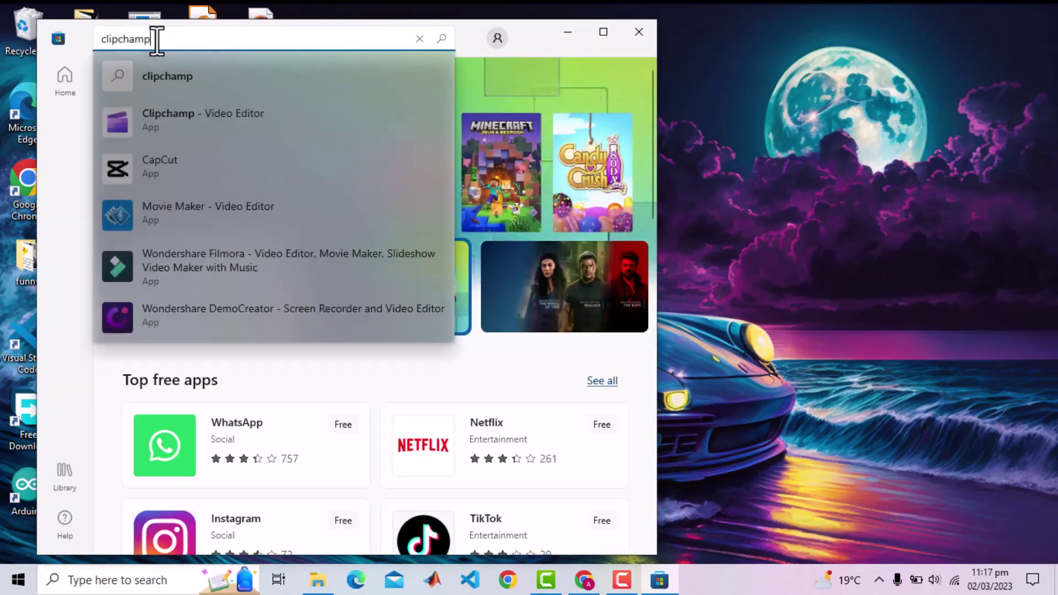
pyautogui.click(157, 115)
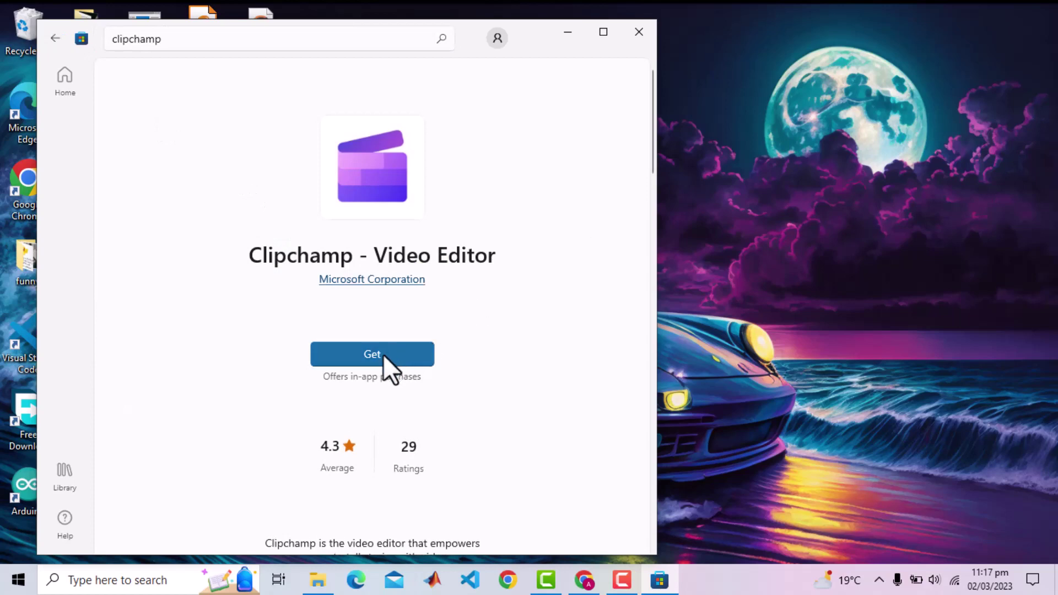
pyautogui.click(383, 355)
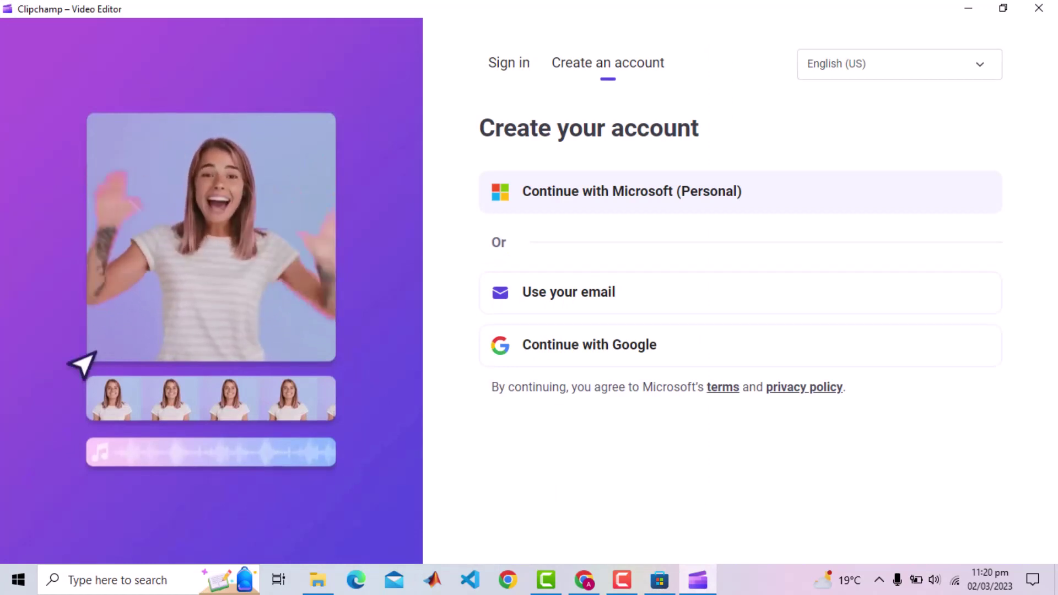
pyautogui.click(585, 358)
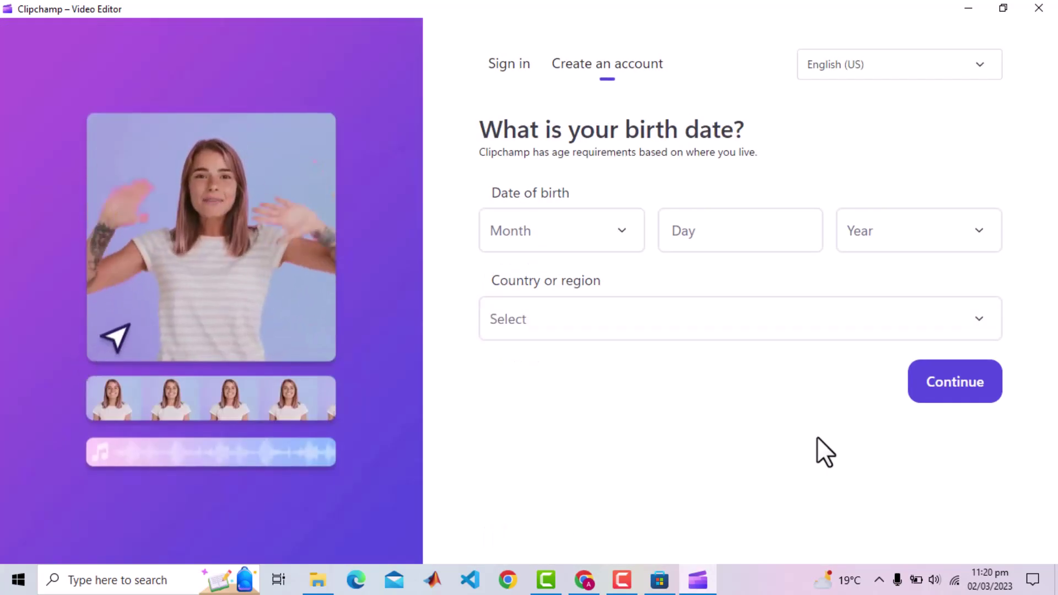
pyautogui.click(616, 247)
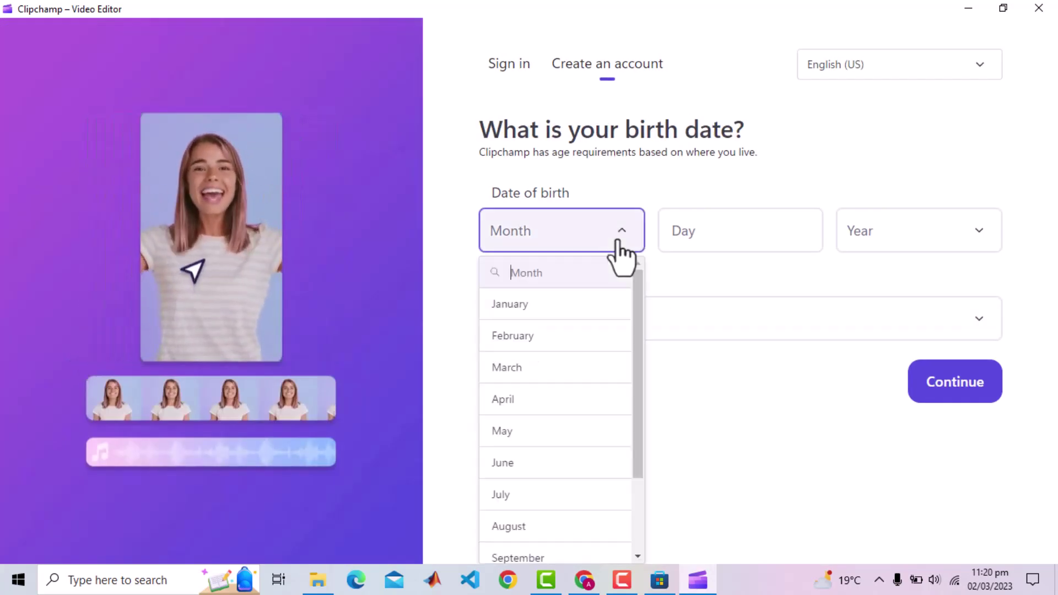
pyautogui.click(537, 303)
pyautogui.click(795, 238)
pyautogui.write('4')
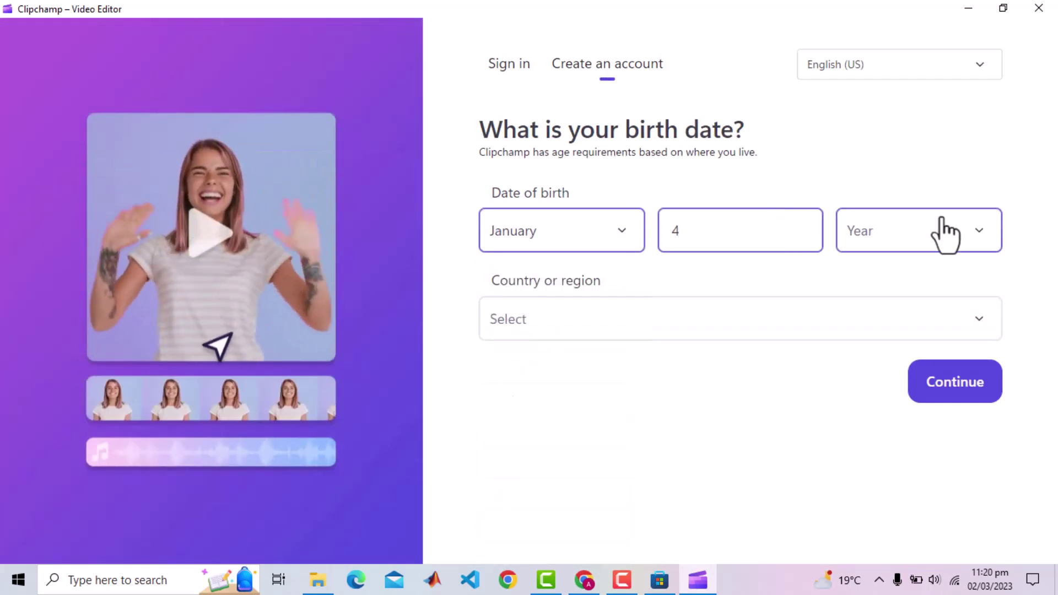
pyautogui.click(941, 236)
pyautogui.scroll(-8, 881, 350)
pyautogui.scroll(-4, 879, 350)
pyautogui.click(868, 364)
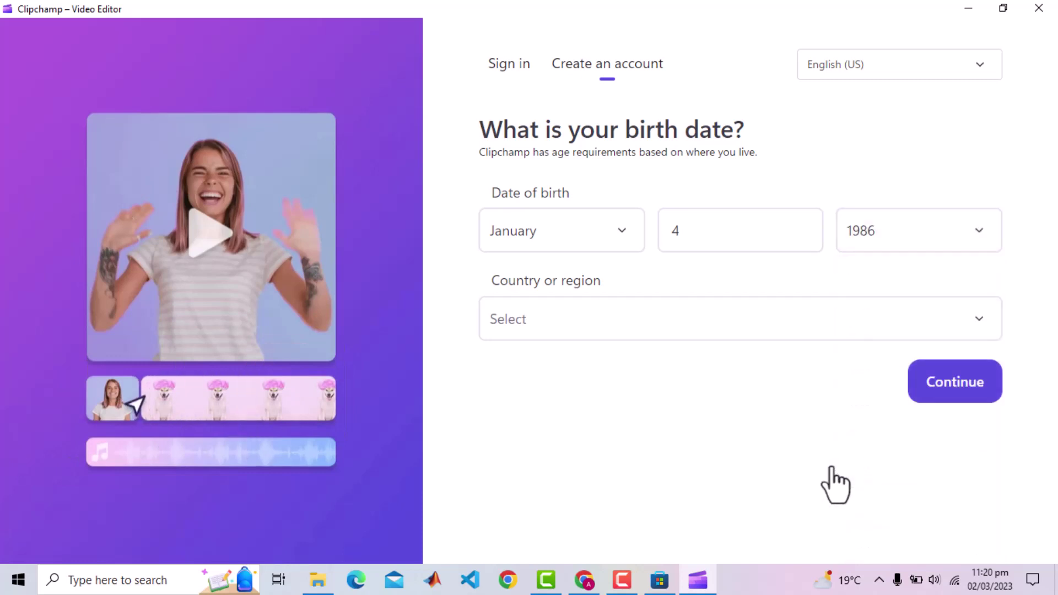
# Step: Set the country to Pakistan, then choose Education and College or university as the profile
pyautogui.click(936, 331)
pyautogui.write('paki')
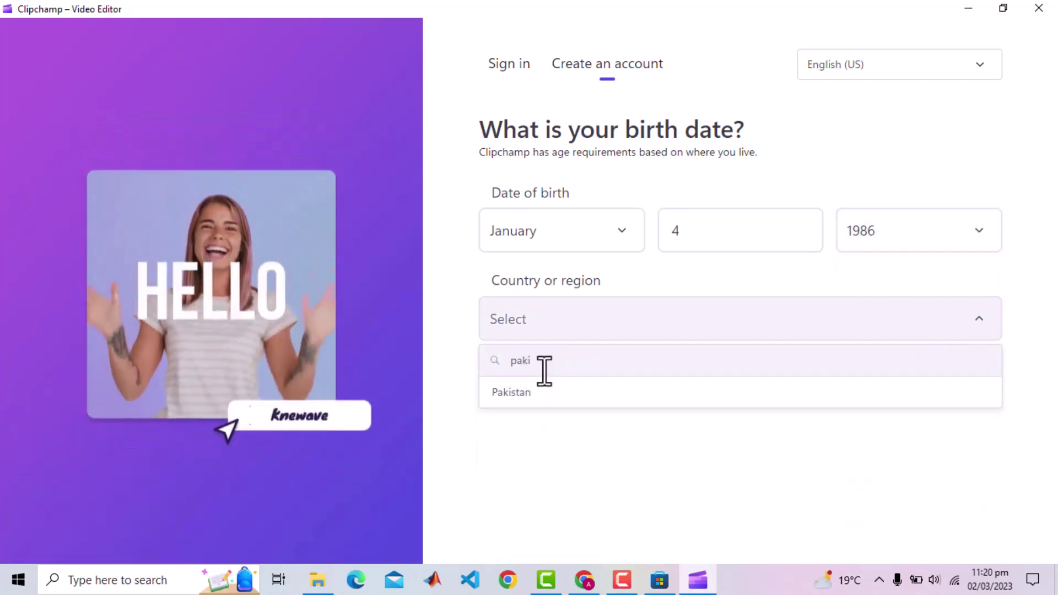
pyautogui.click(537, 390)
pyautogui.click(945, 391)
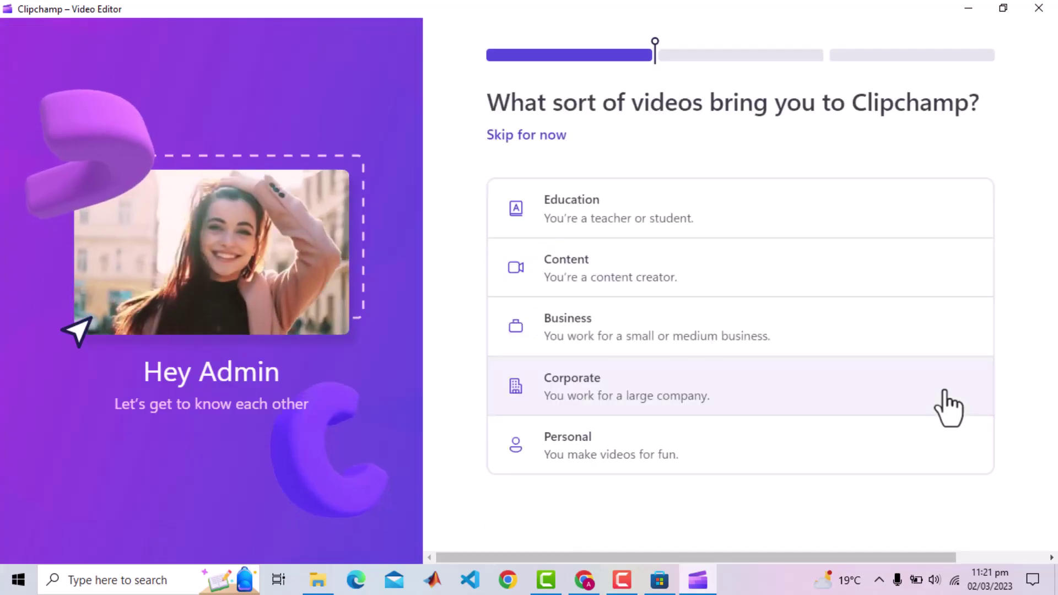
pyautogui.click(816, 232)
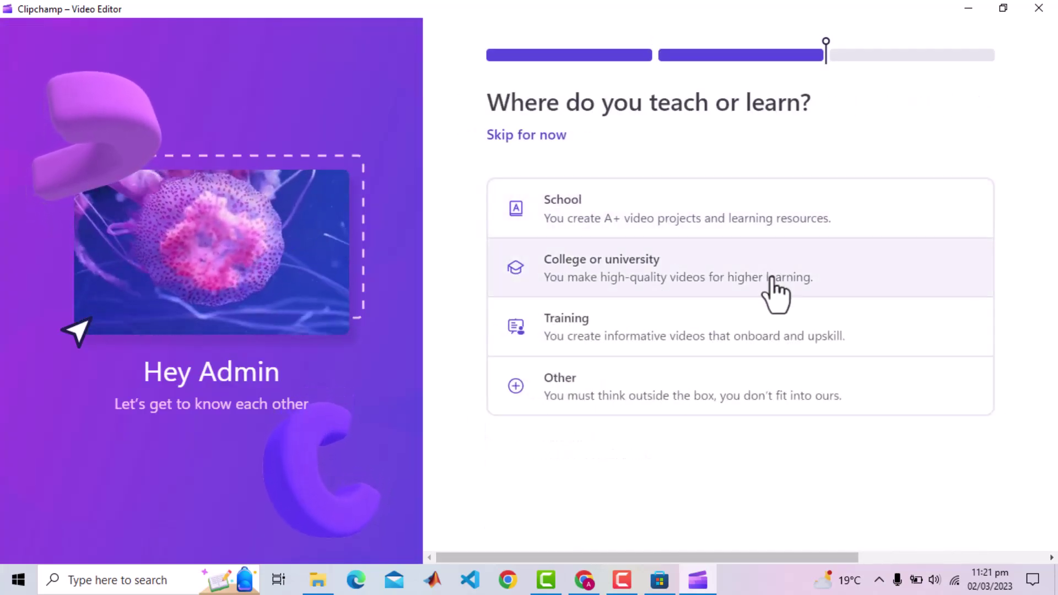
pyautogui.click(777, 293)
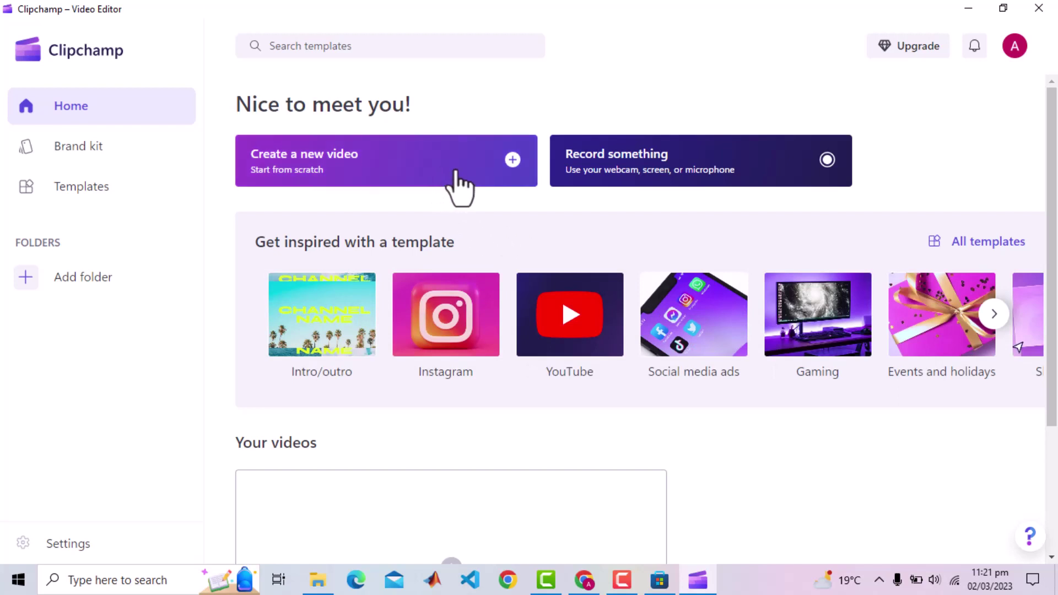
# Step: Start a new untitled video and bring up the Text to speech tool
pyautogui.click(702, 178)
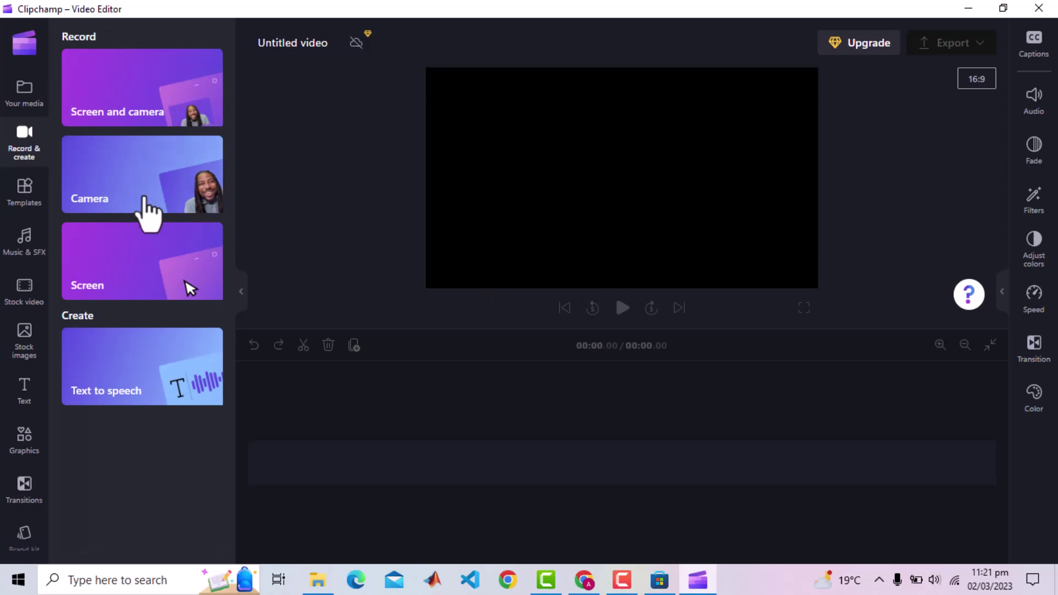
pyautogui.click(21, 104)
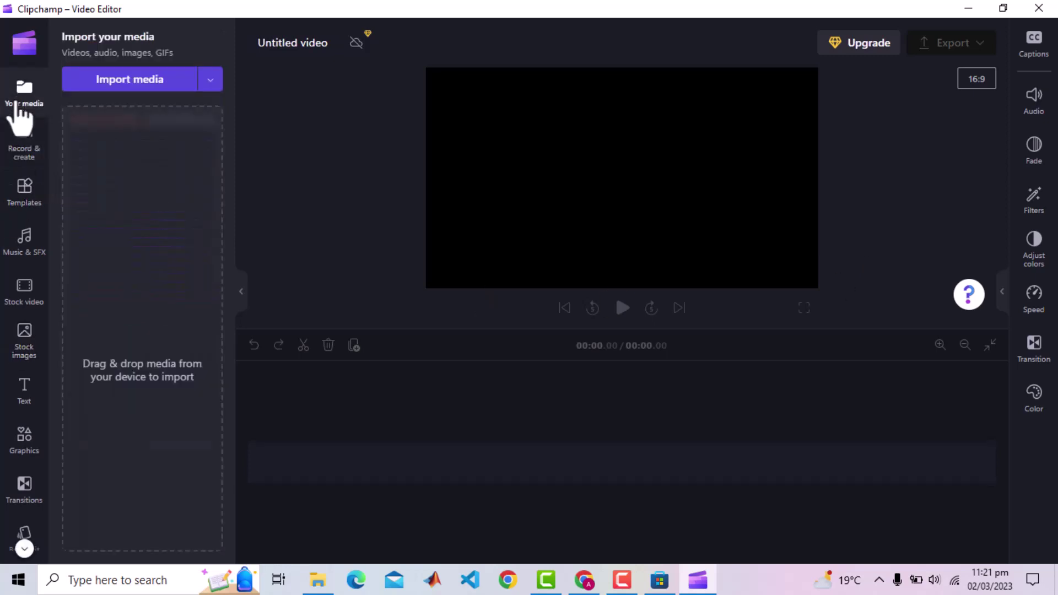
pyautogui.click(24, 144)
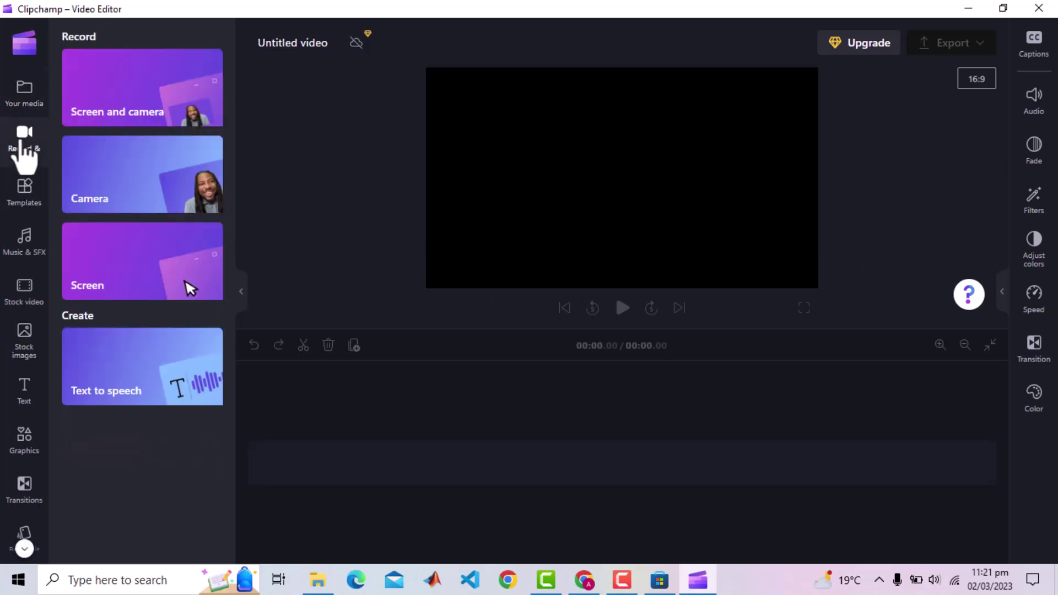
pyautogui.click(123, 379)
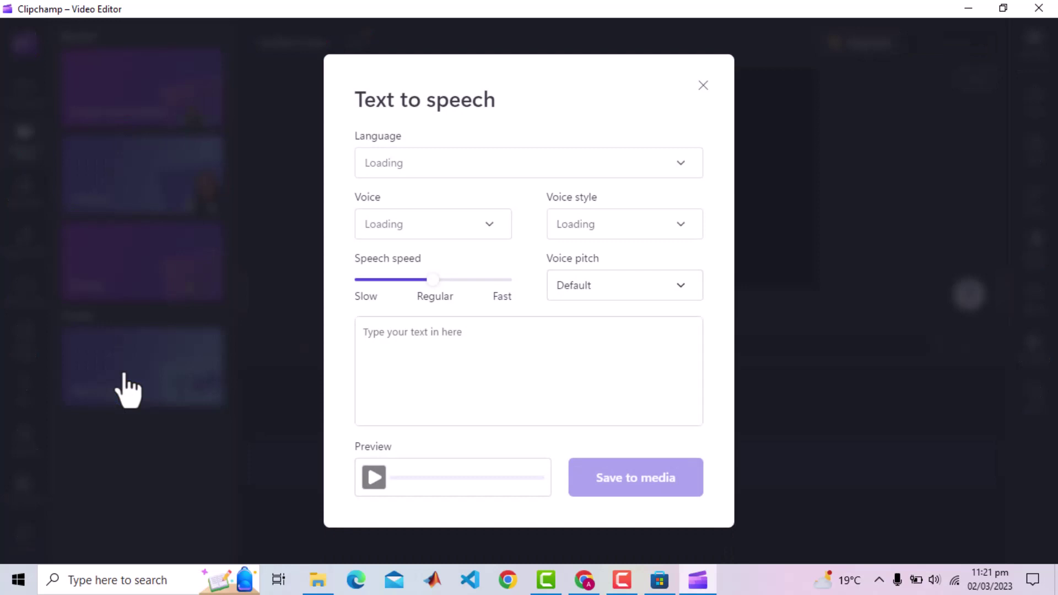
pyautogui.click(379, 339)
# Step: Copy the opening paragraphs of Email 1 from the Gmail tab in Chrome
pyautogui.click(584, 578)
pyautogui.click(151, 13)
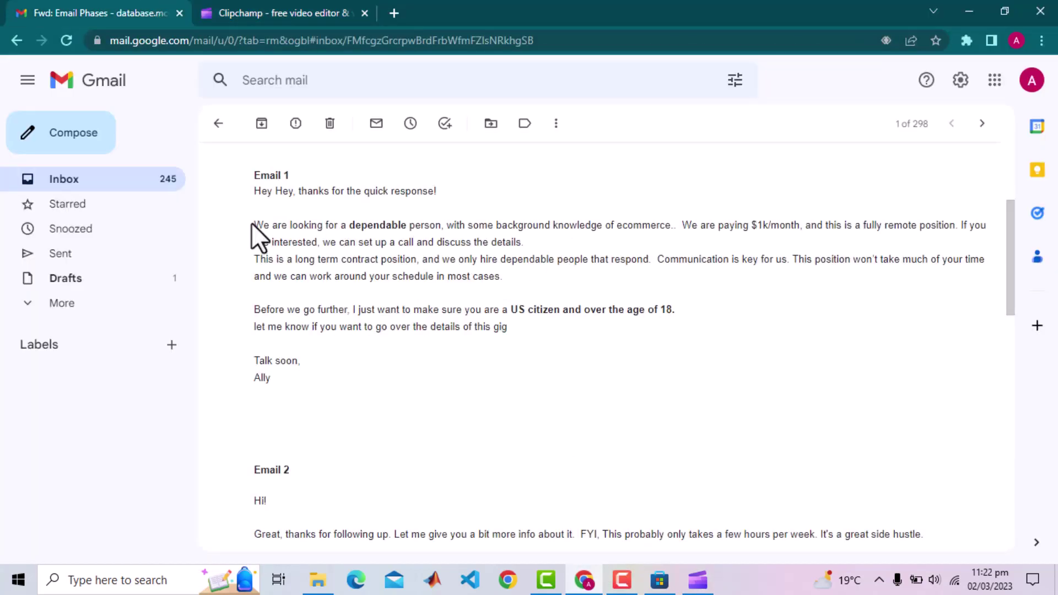
pyautogui.moveTo(254, 223); pyautogui.dragTo(502, 279)
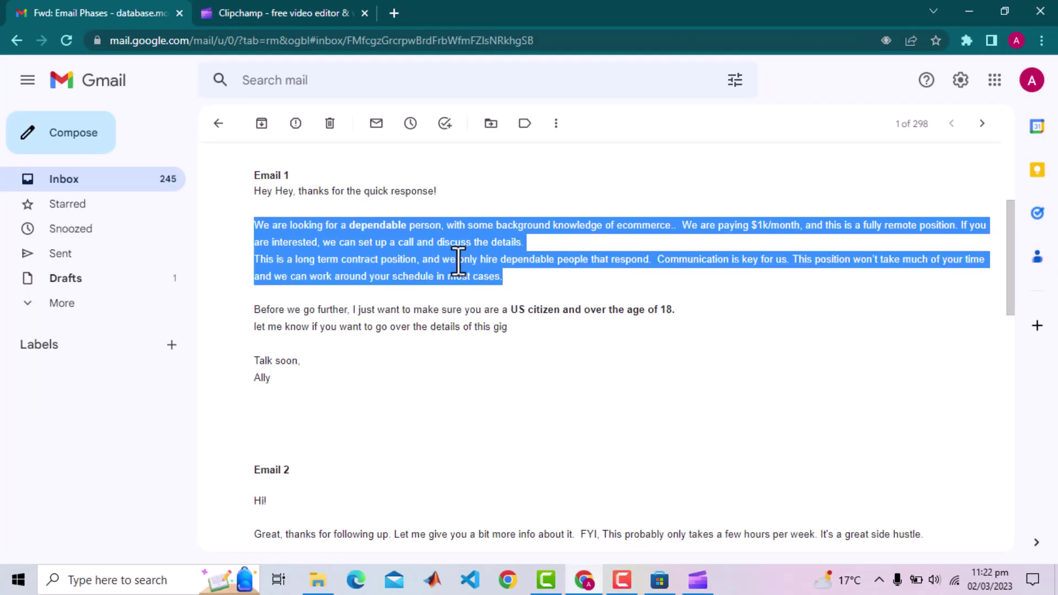
pyautogui.rightClick(464, 265)
pyautogui.click(496, 274)
# Step: Paste the copied email paragraphs into Clipchamp's Text to speech box
pyautogui.click(698, 579)
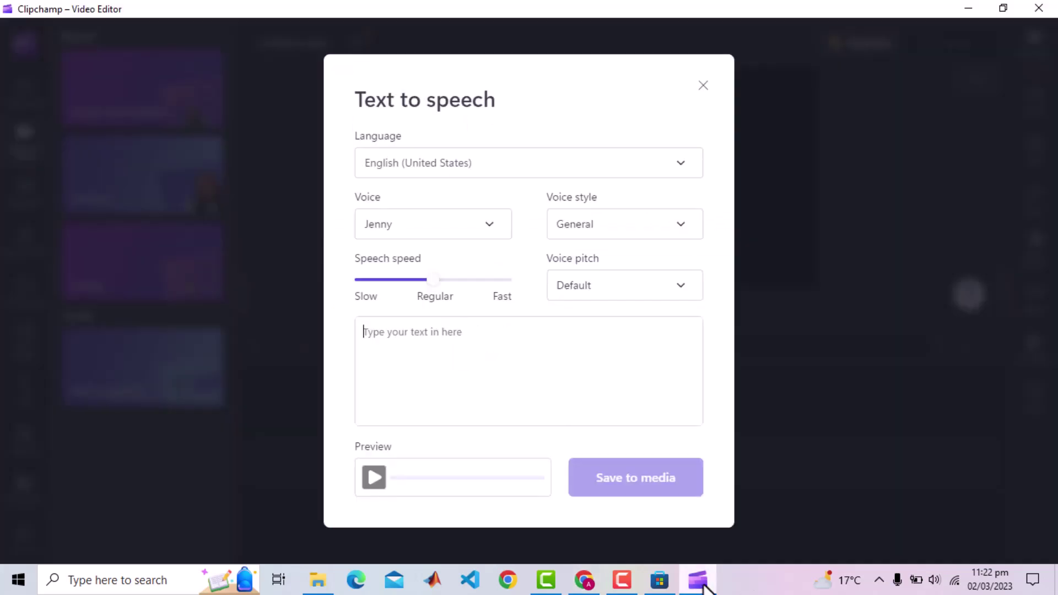
pyautogui.click(479, 359)
pyautogui.hotkey('ctrl', 'v')
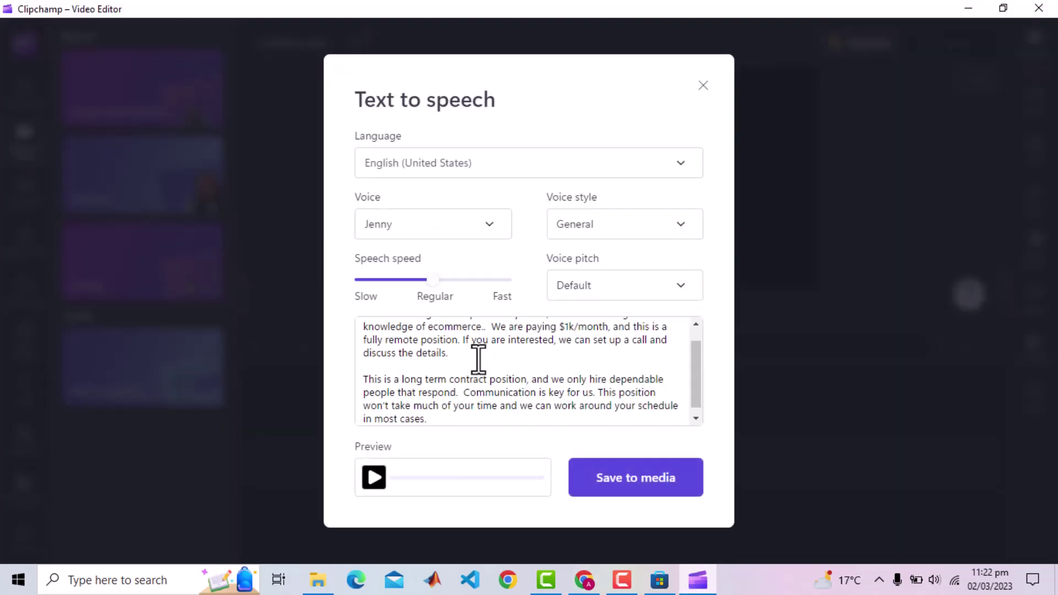
# Step: Keep English (United States), voice Jenny and General style, and choose Default voice pitch
pyautogui.click(680, 170)
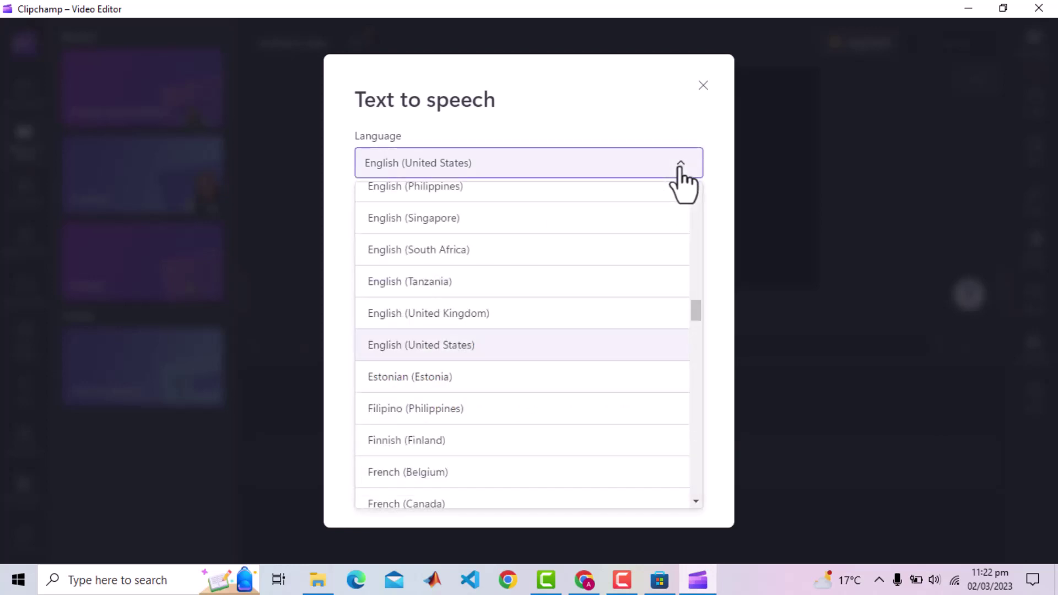
pyautogui.moveTo(699, 319); pyautogui.dragTo(699, 499)
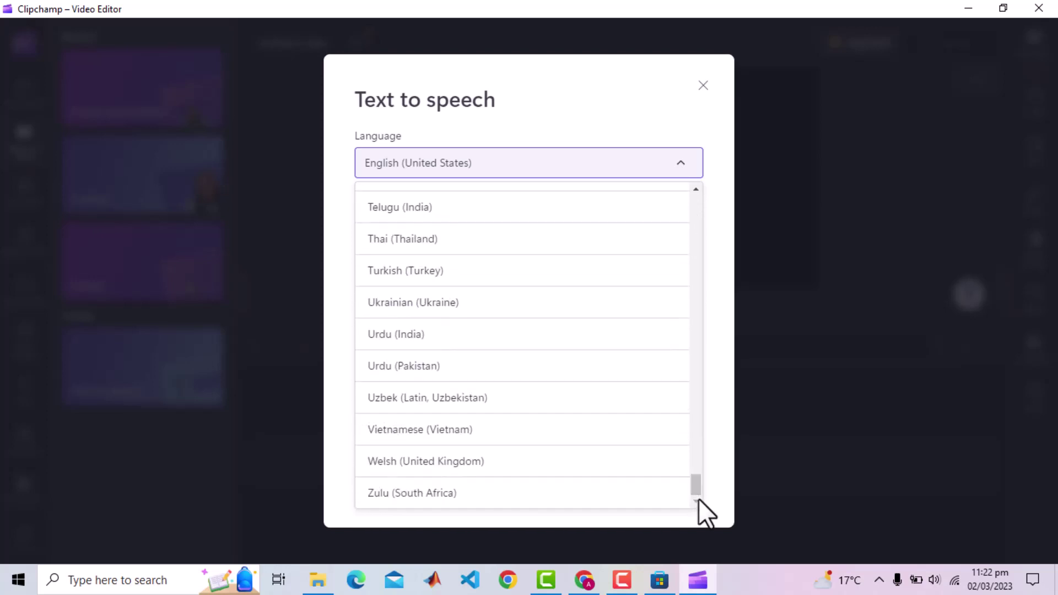
pyautogui.click(667, 130)
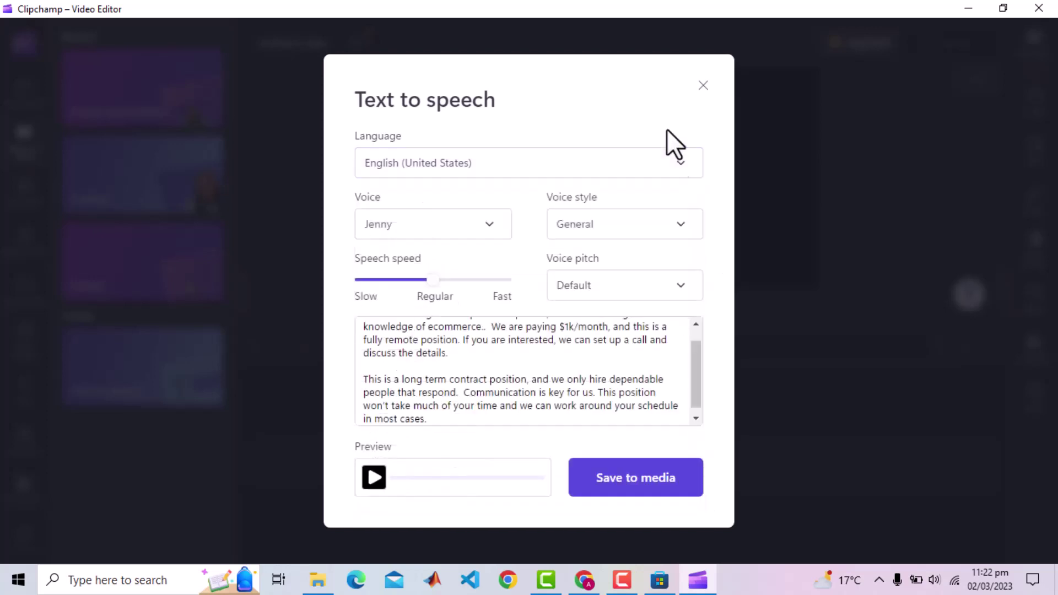
pyautogui.click(488, 230)
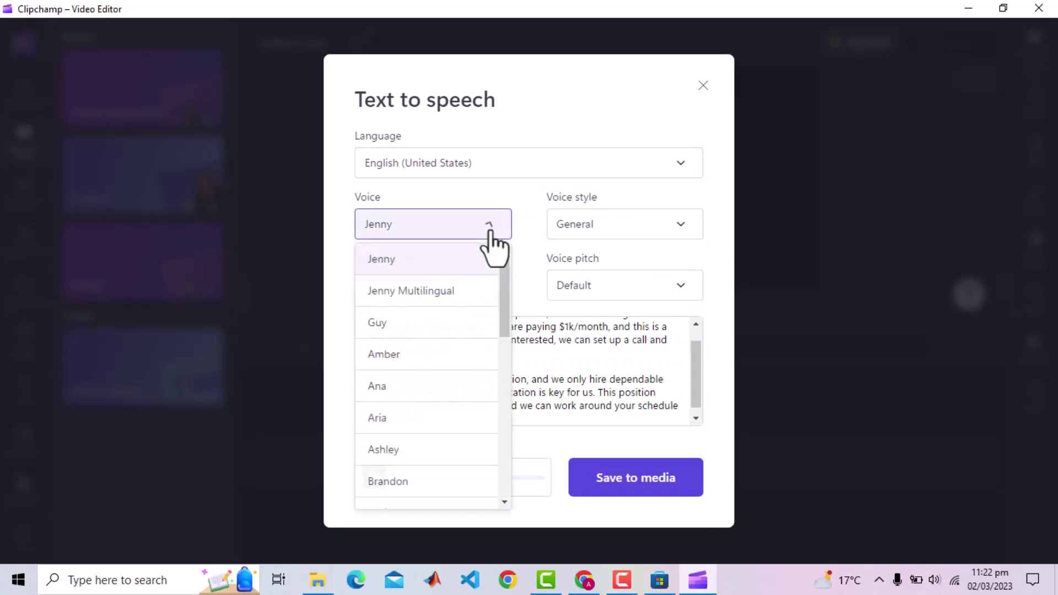
pyautogui.click(467, 258)
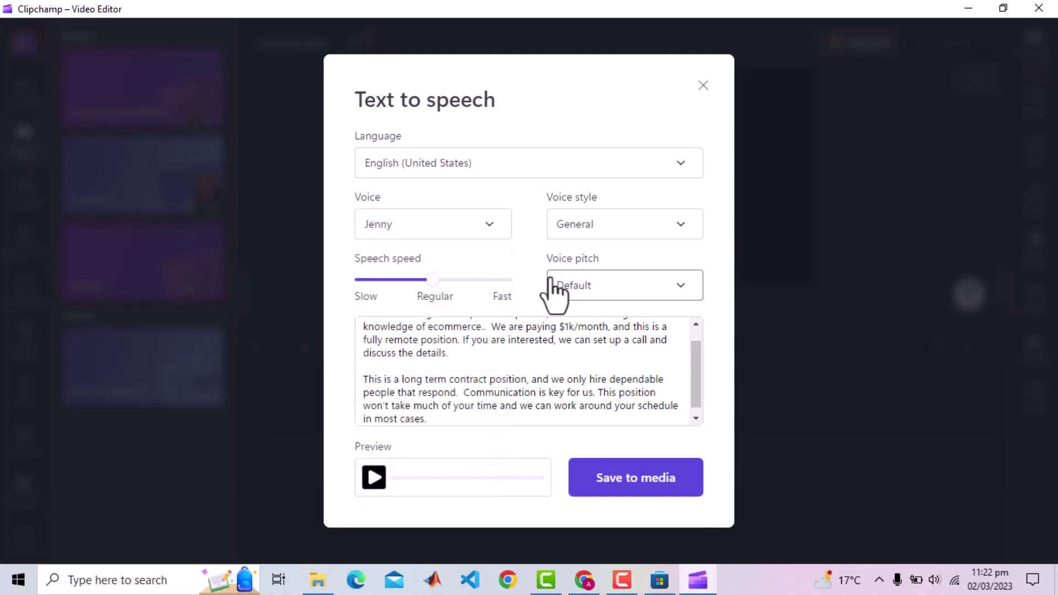
pyautogui.click(681, 227)
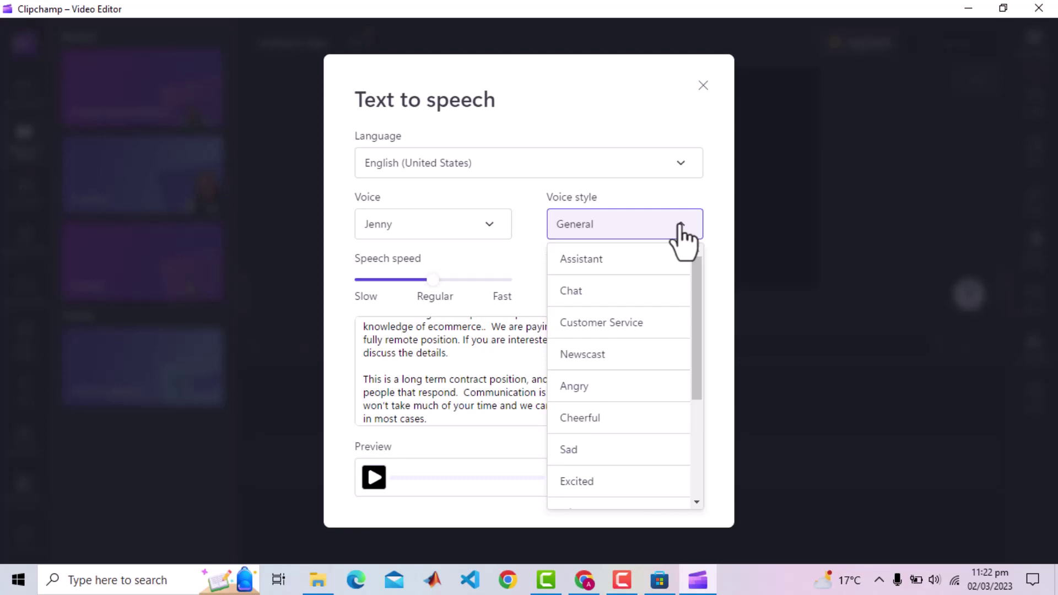
pyautogui.click(682, 226)
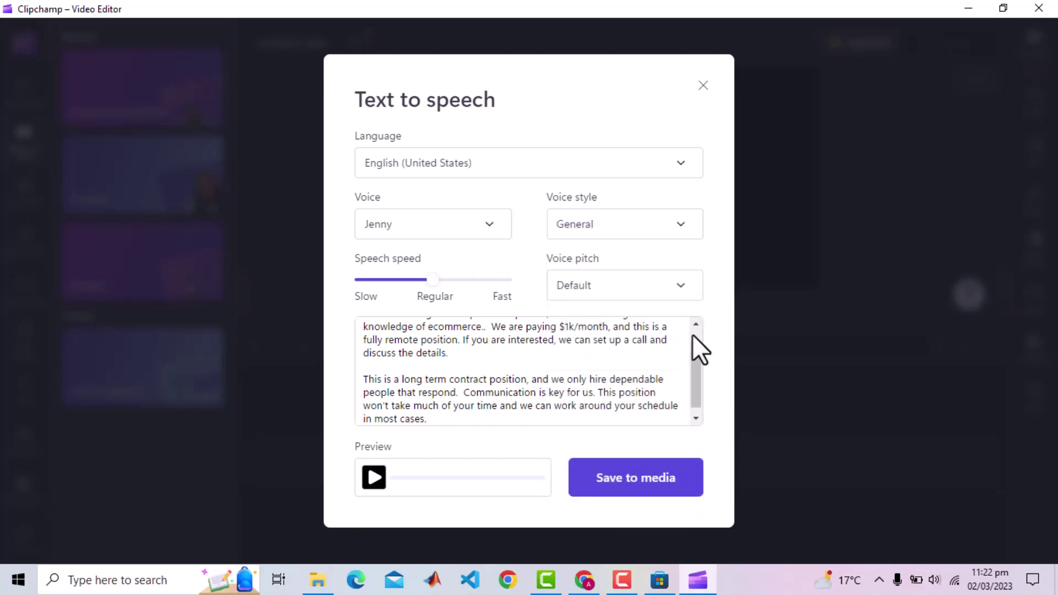
pyautogui.click(681, 288)
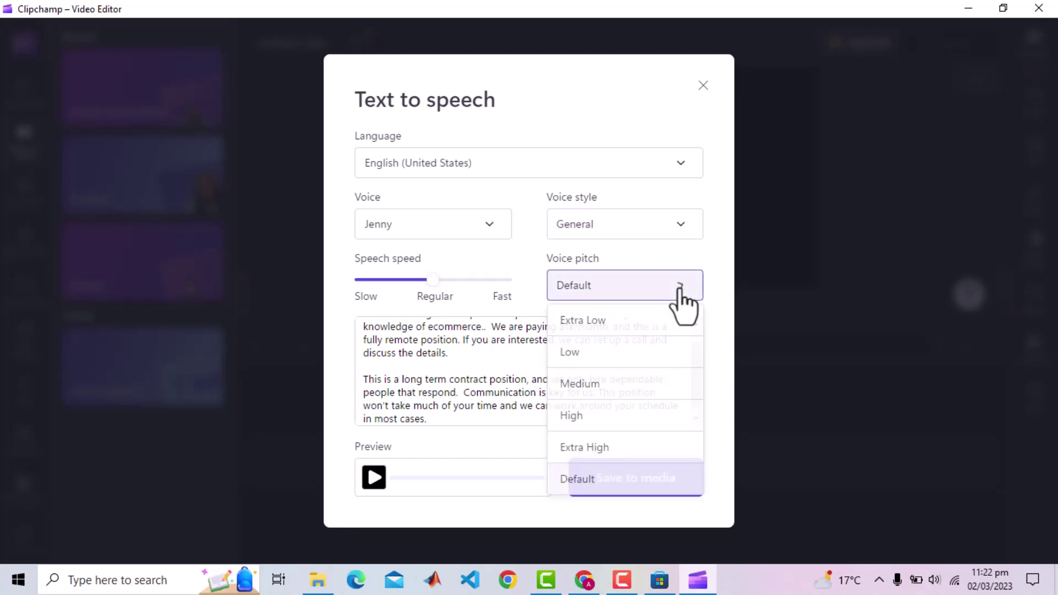
pyautogui.click(682, 293)
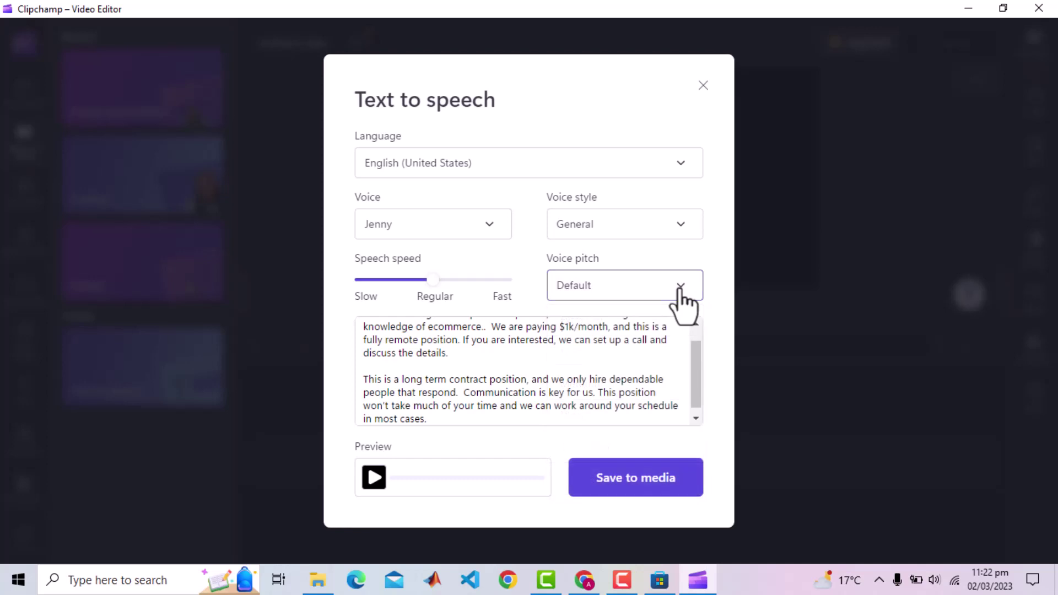
pyautogui.click(374, 478)
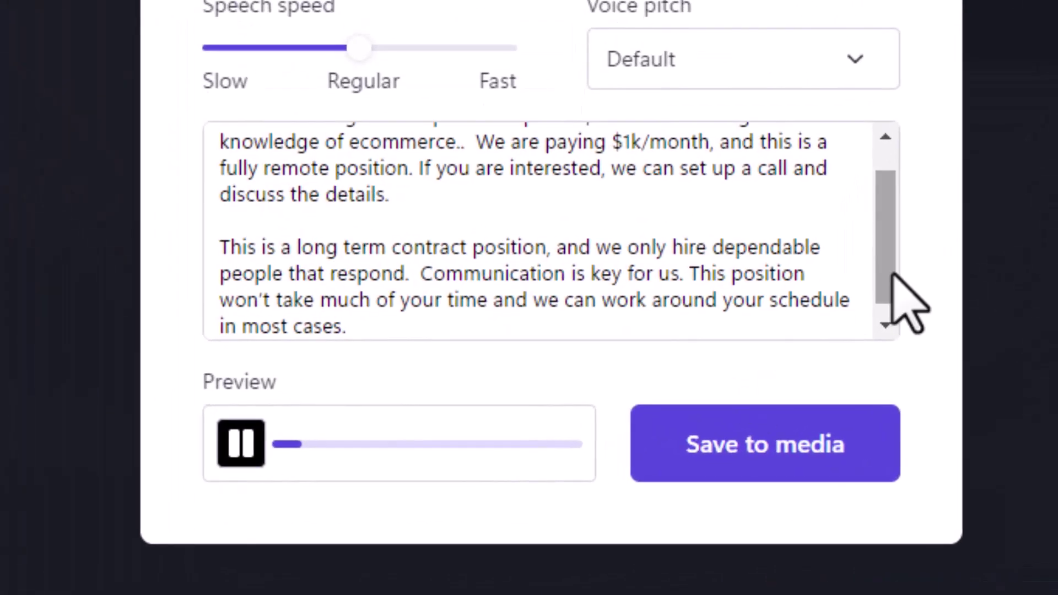
pyautogui.moveTo(894, 274); pyautogui.dragTo(891, 206)
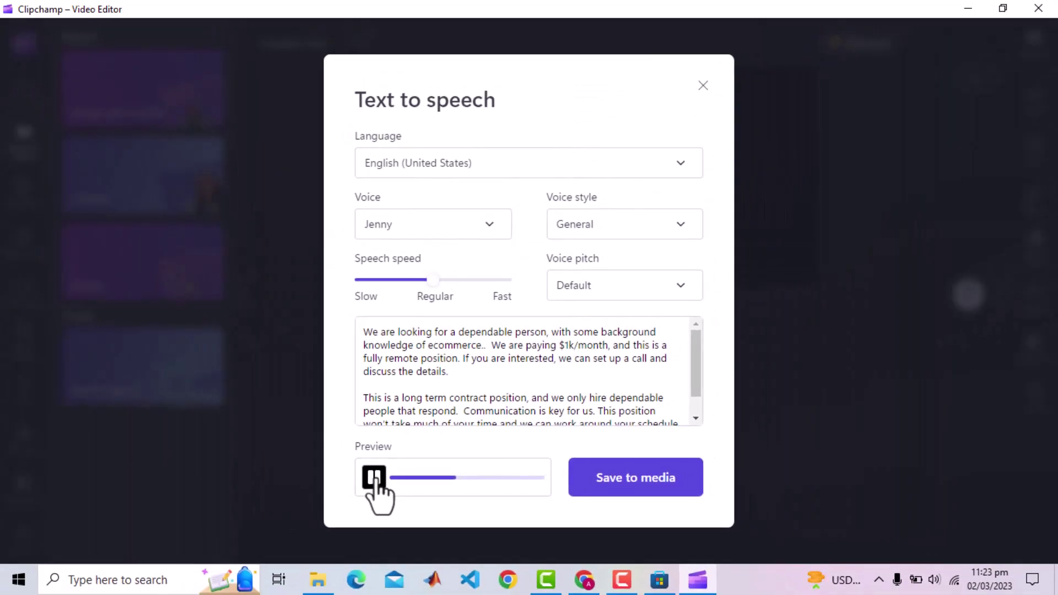
pyautogui.click(374, 477)
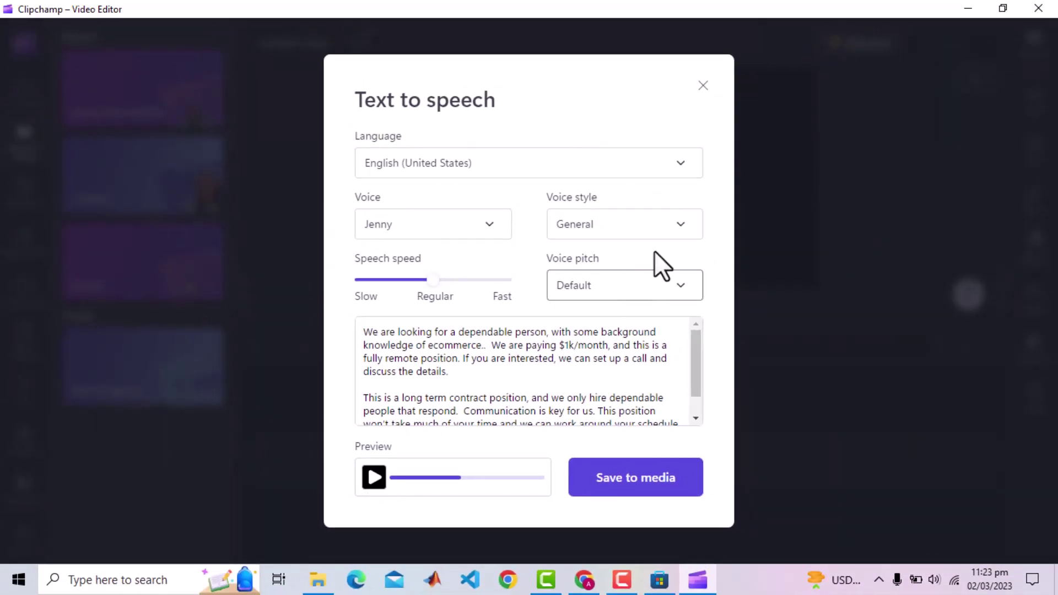
# Step: Switch the voice style to Excited and preview the narration
pyautogui.click(677, 237)
pyautogui.scroll(-2, 650, 355)
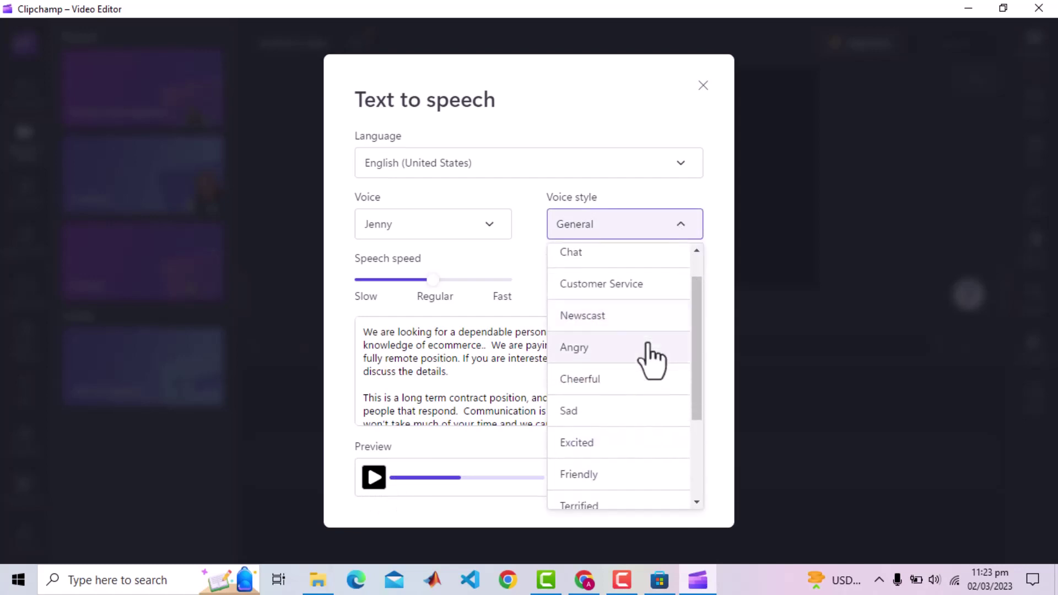
pyautogui.click(607, 416)
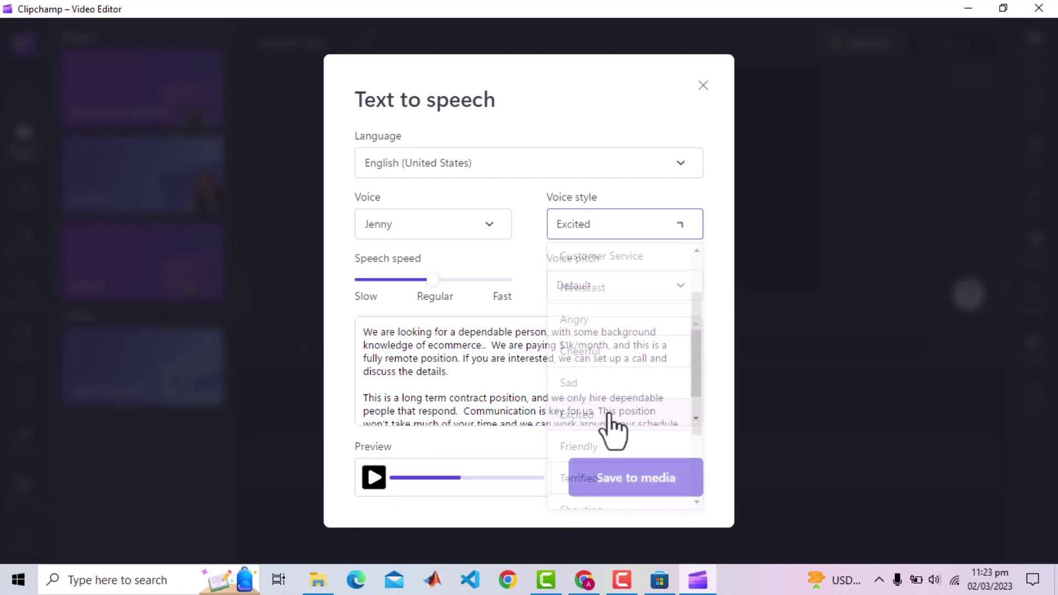
pyautogui.click(374, 478)
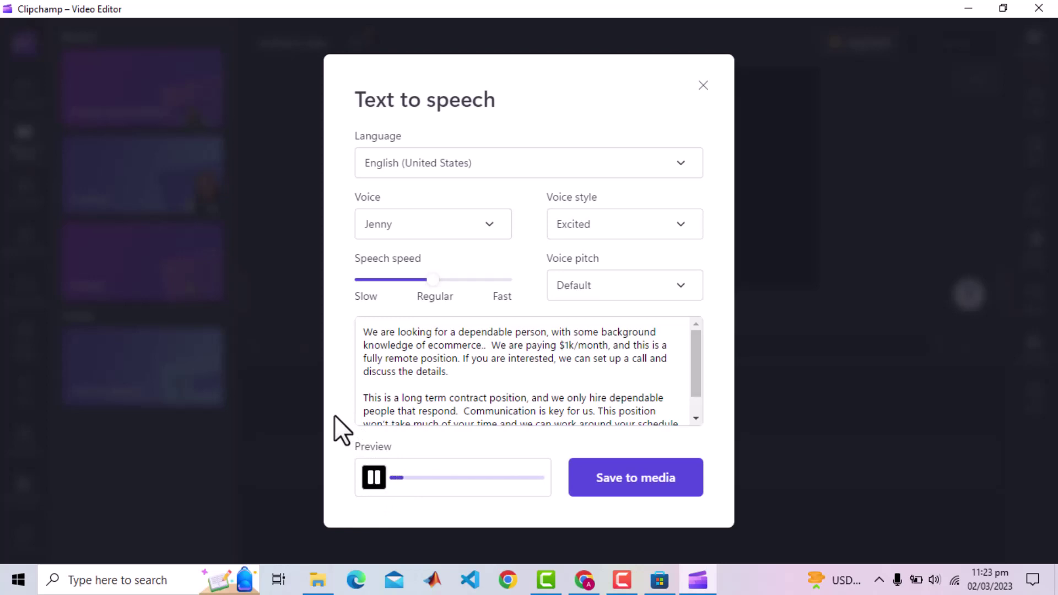
pyautogui.click(375, 480)
# Step: Change the voice style to Friendly and preview the narration again
pyautogui.click(675, 223)
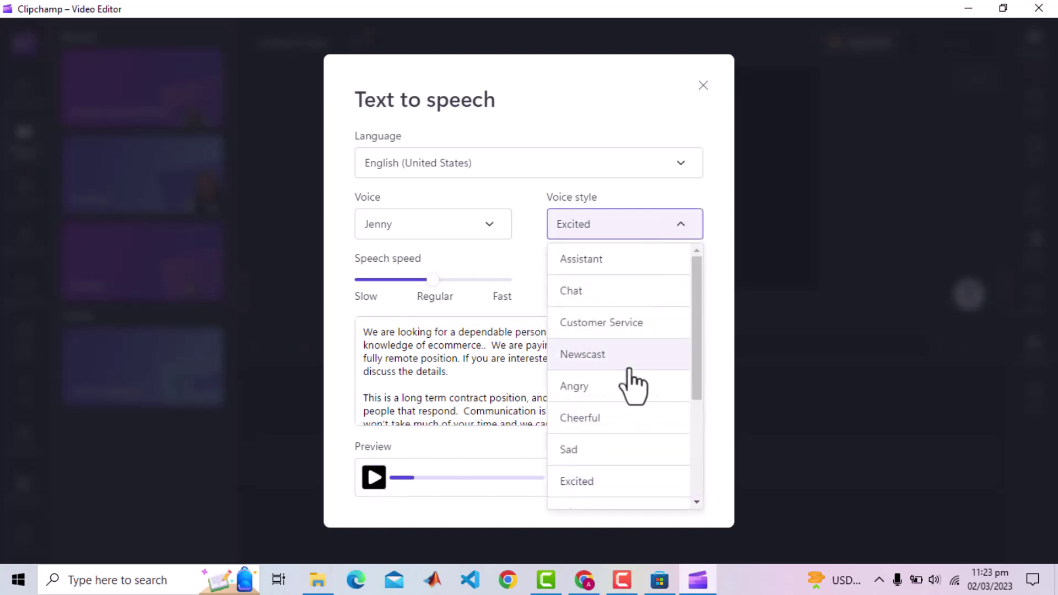
pyautogui.scroll(-1, 620, 438)
pyautogui.click(614, 444)
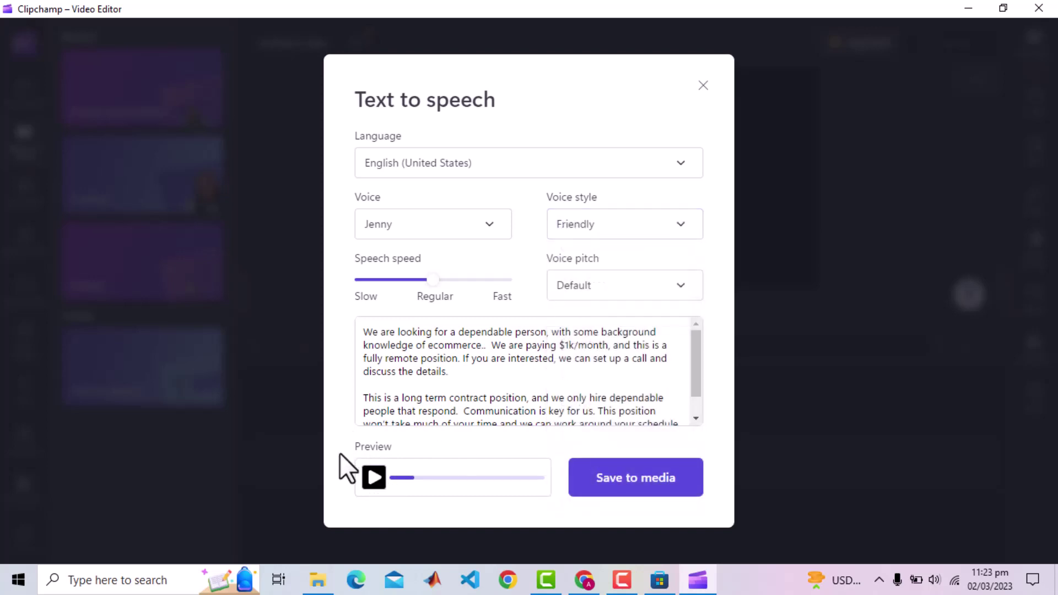
pyautogui.click(373, 478)
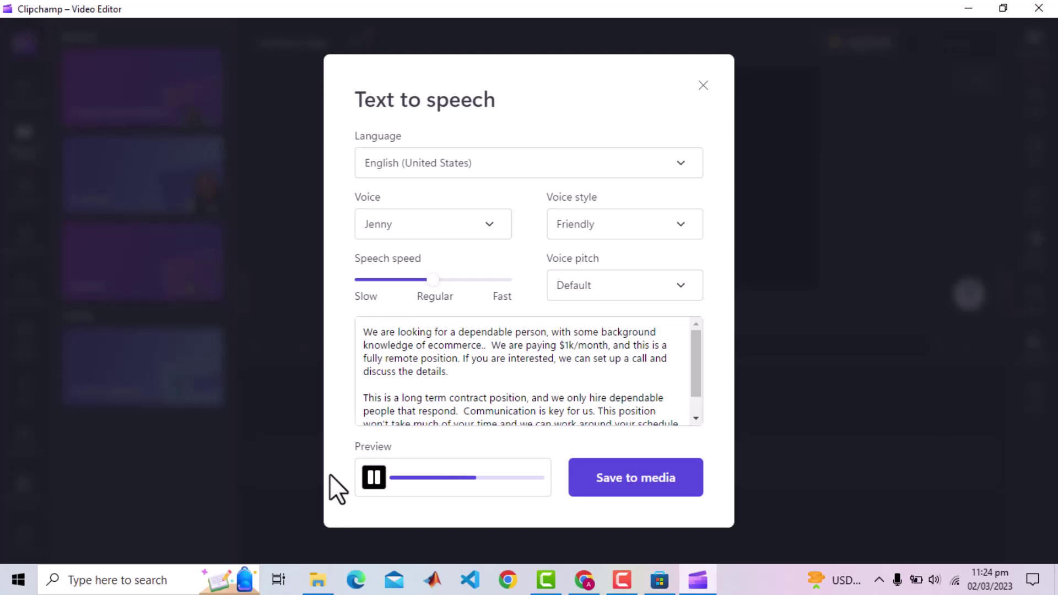
pyautogui.click(374, 479)
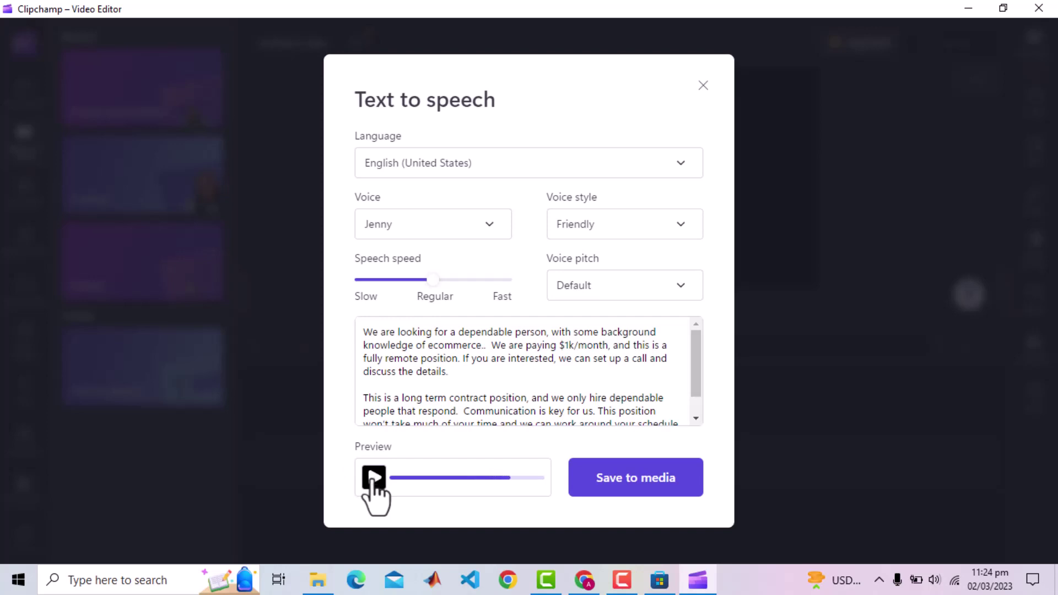
# Step: Try the Jenny Multilingual voice, then Guy with Friendly style, and preview it
pyautogui.click(490, 225)
pyautogui.click(434, 292)
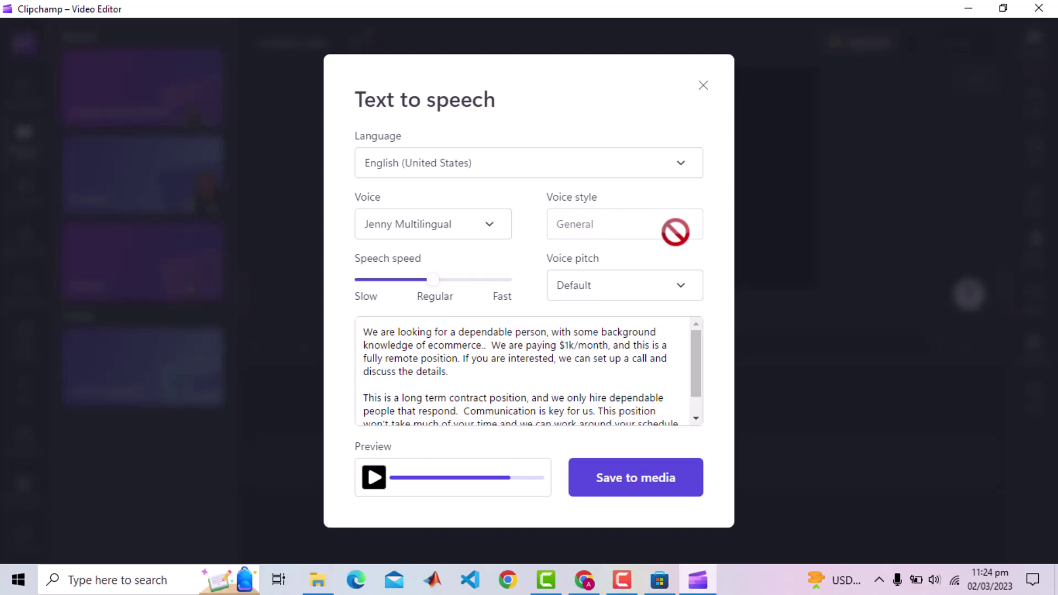
pyautogui.click(488, 228)
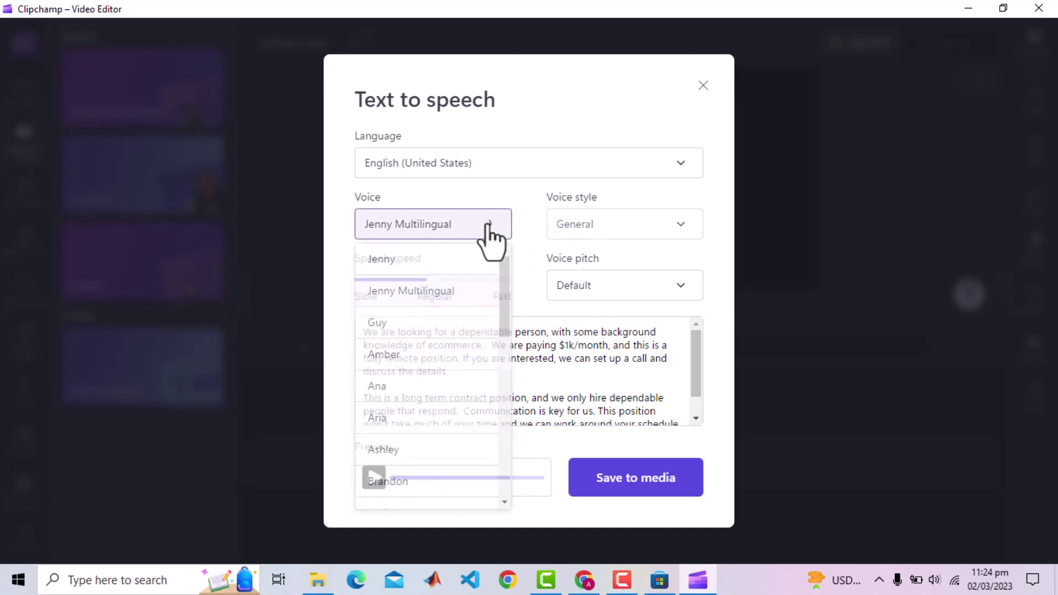
pyautogui.click(405, 323)
pyautogui.click(669, 226)
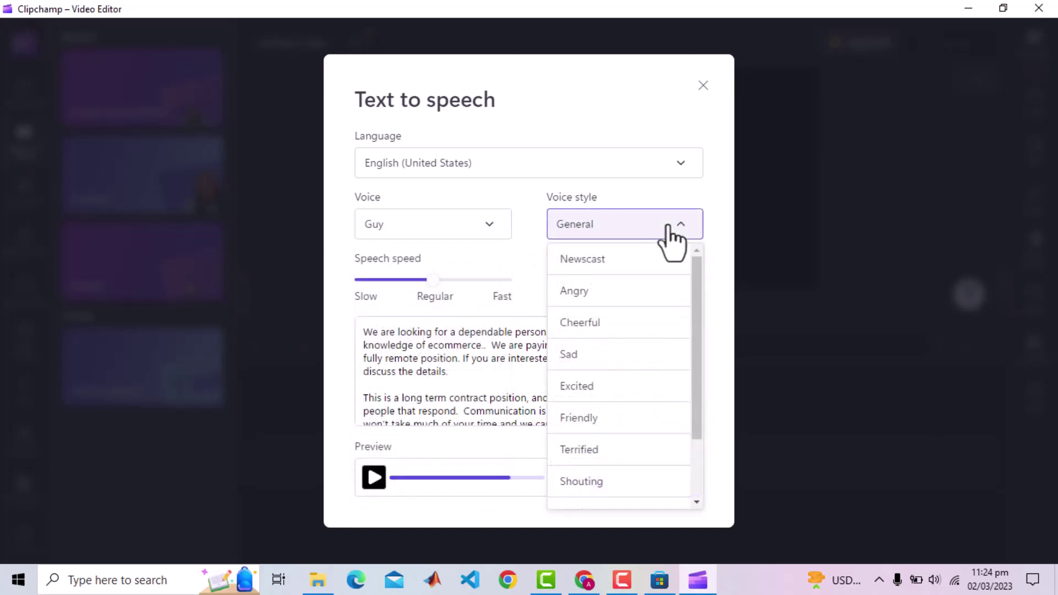
pyautogui.click(606, 418)
pyautogui.click(373, 477)
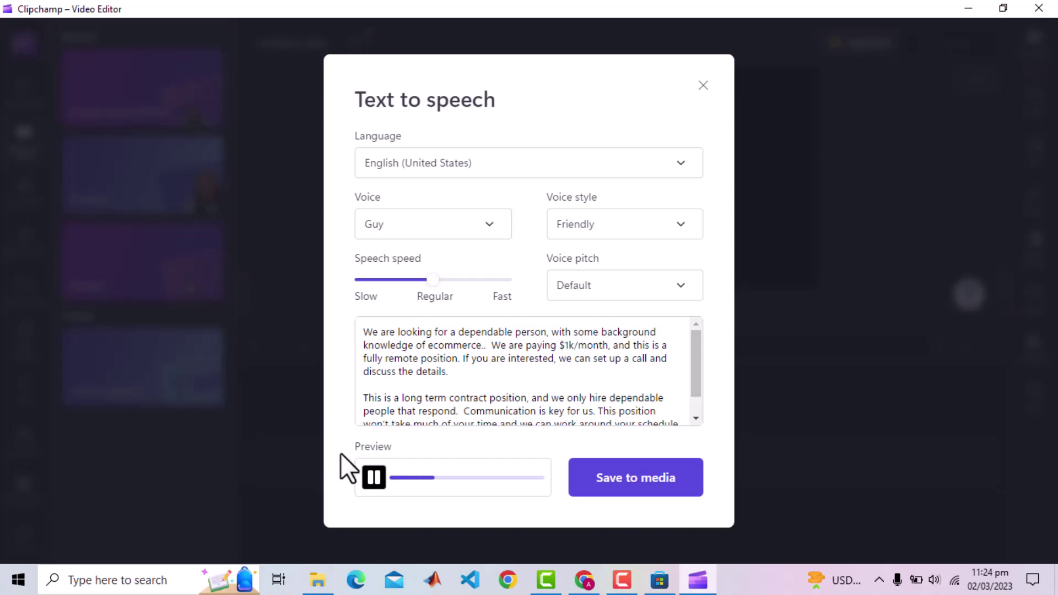
pyautogui.click(373, 477)
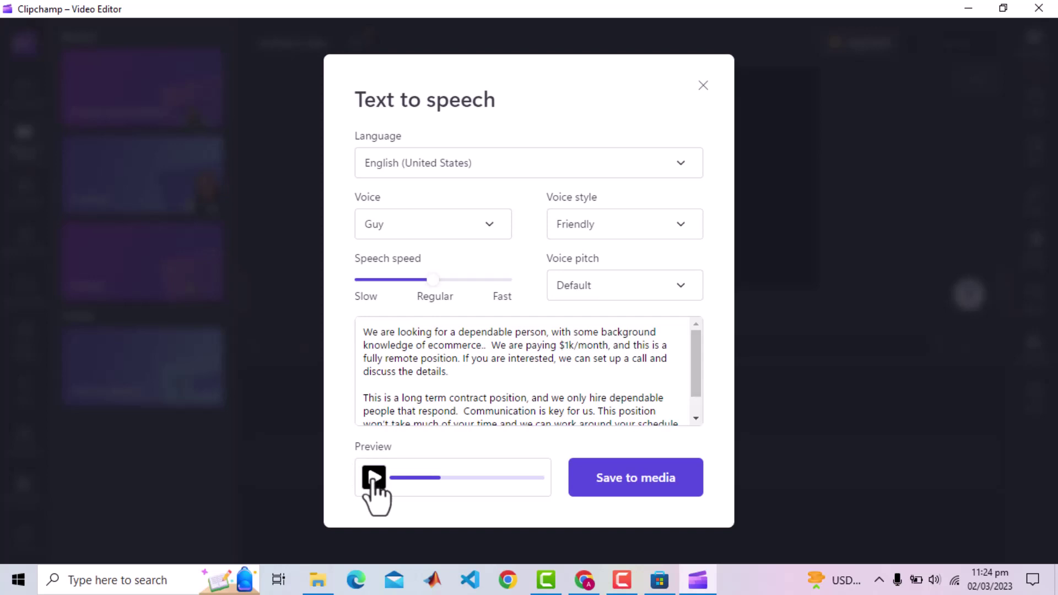
# Step: Switch the voice to Jason and preview the narration
pyautogui.click(488, 226)
pyautogui.scroll(-2, 473, 411)
pyautogui.scroll(-3, 472, 422)
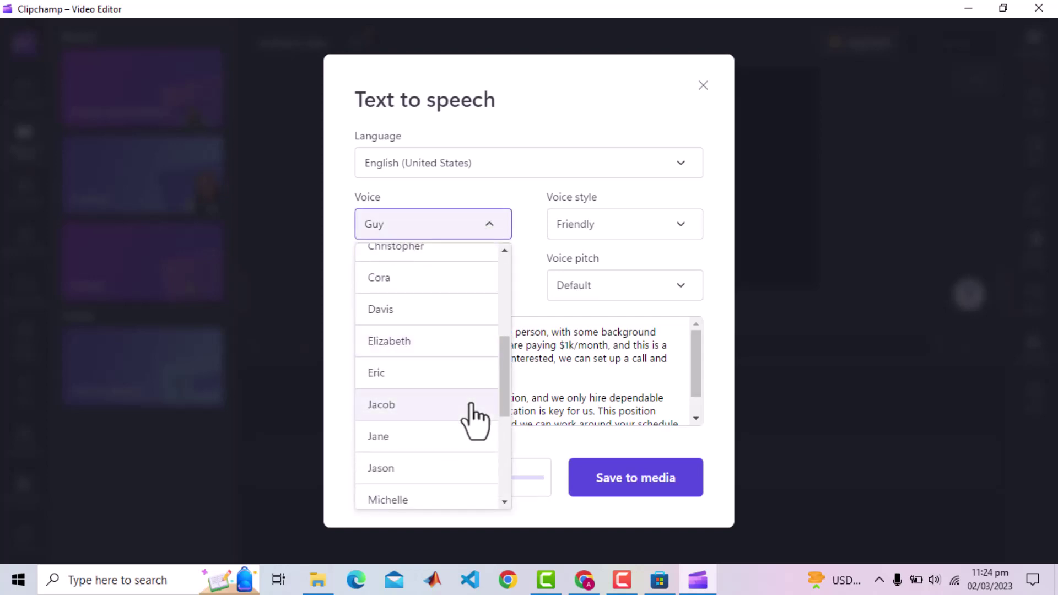
pyautogui.scroll(-1, 475, 418)
pyautogui.click(403, 449)
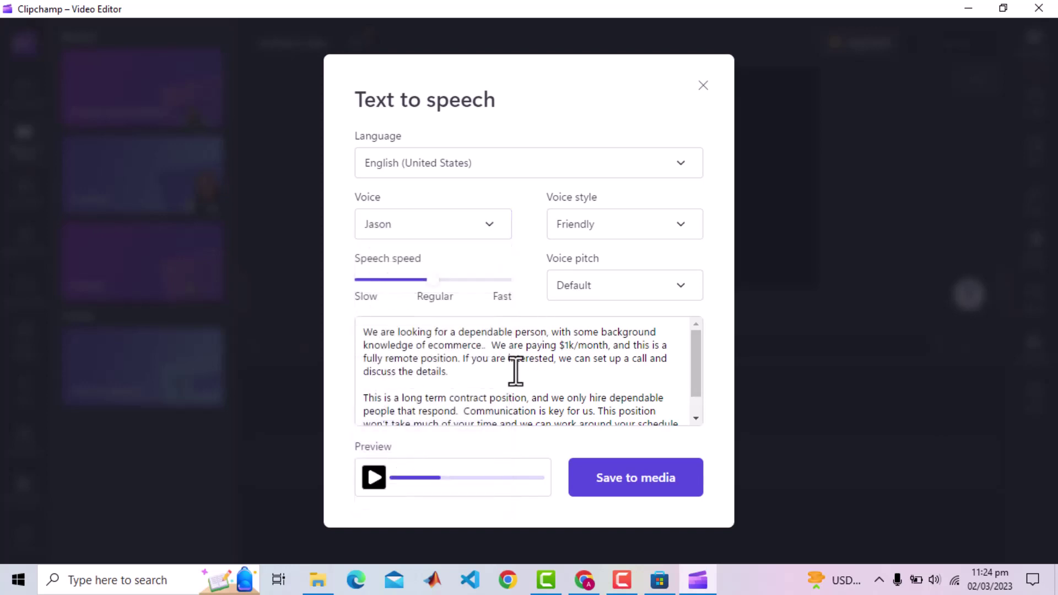
pyautogui.click(375, 478)
pyautogui.click(373, 477)
# Step: Raise the speech speed toward Fast and preview the result
pyautogui.moveTo(441, 284); pyautogui.dragTo(461, 283)
pyautogui.click(374, 477)
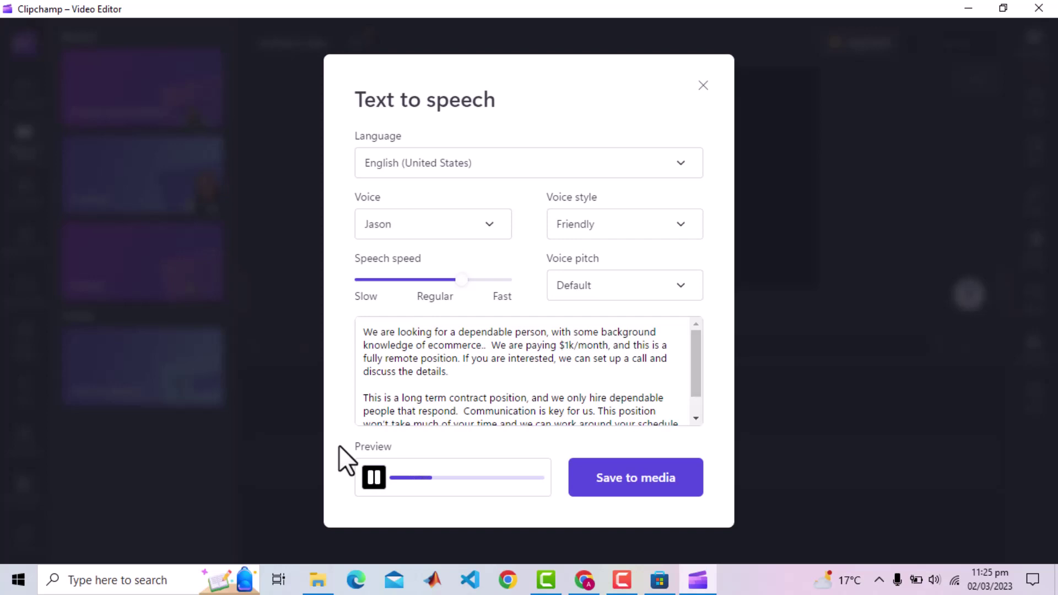
pyautogui.click(373, 478)
# Step: Save the 0:27 Jason narration to media, drop it on the timeline, and play it back
pyautogui.click(663, 499)
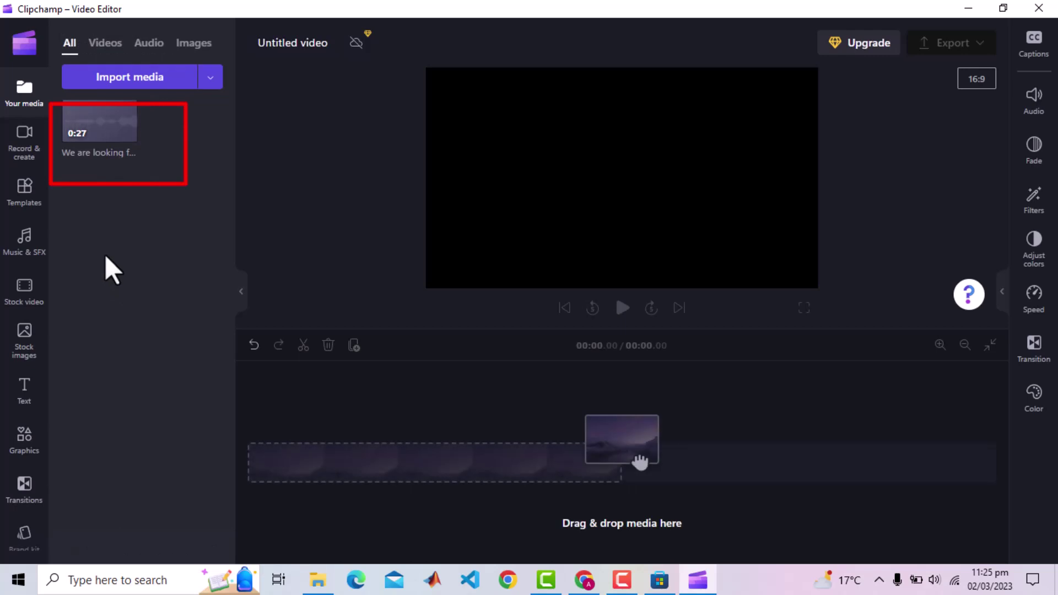
pyautogui.moveTo(81, 118); pyautogui.dragTo(293, 471)
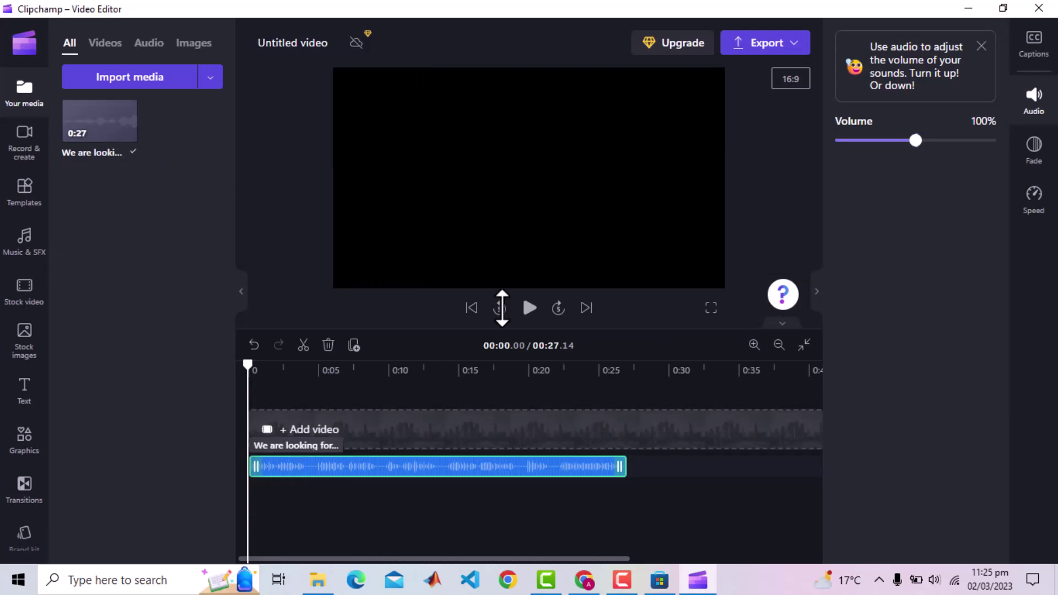
pyautogui.click(530, 309)
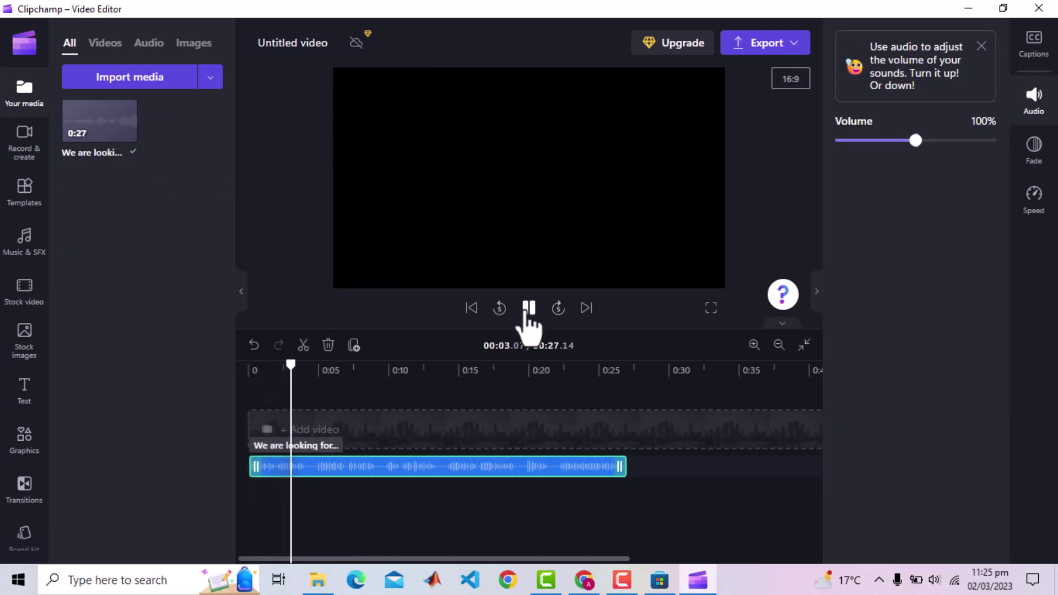
pyautogui.click(528, 309)
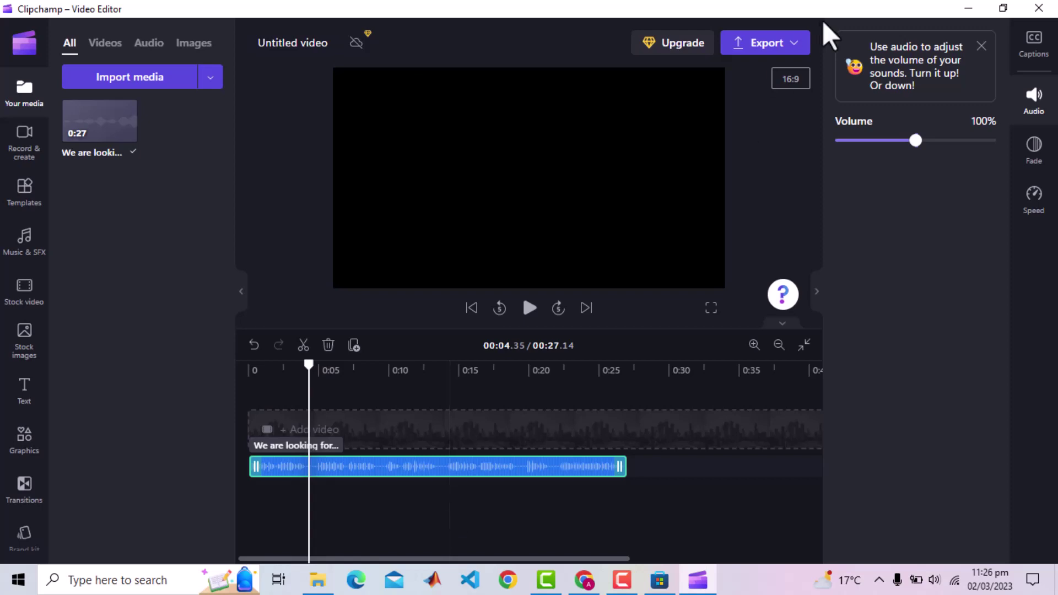
# Step: Bring up Clipchamp's export quality options for the MP4 export
pyautogui.click(796, 49)
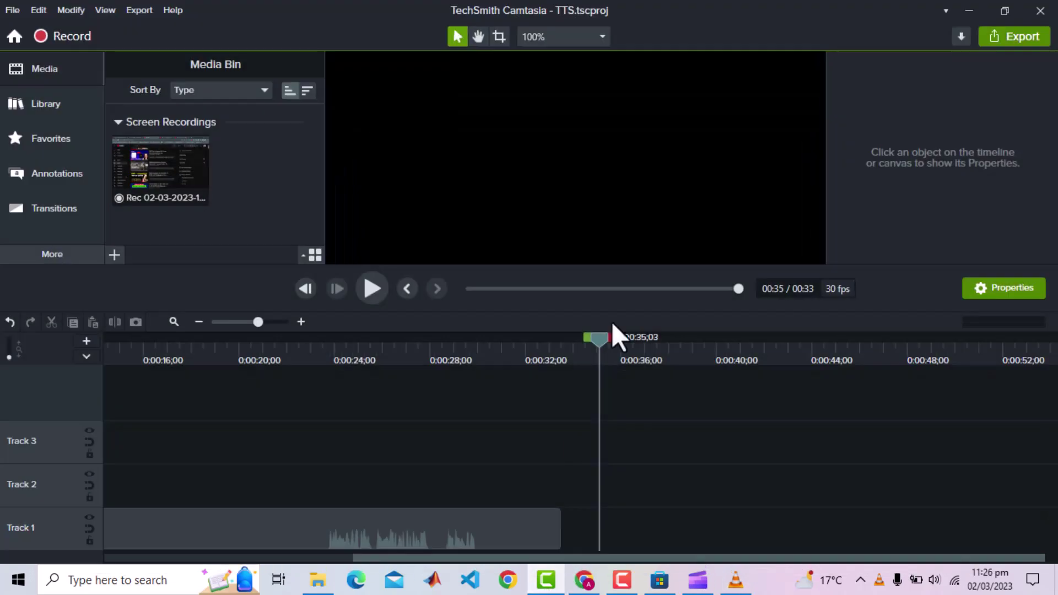
# Step: Show the context menu for Camtasia's Track 1 clip, then switch to Chrome
pyautogui.click(260, 528)
pyautogui.rightClick(260, 528)
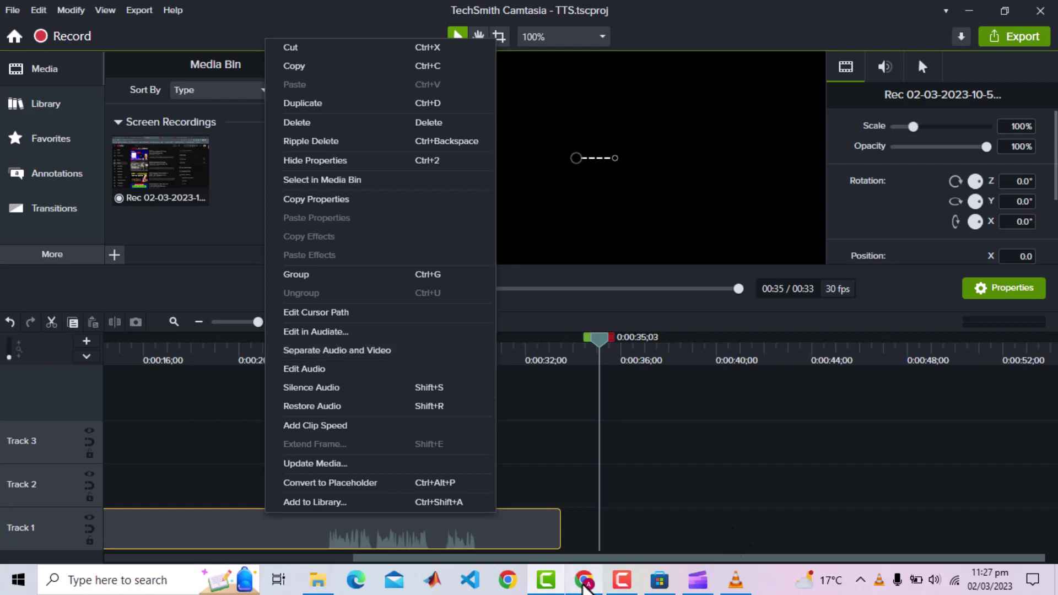
pyautogui.click(583, 580)
# Step: Search Google for 'get audio from video file' in a new tab, then return to Clipchamp
pyautogui.click(397, 12)
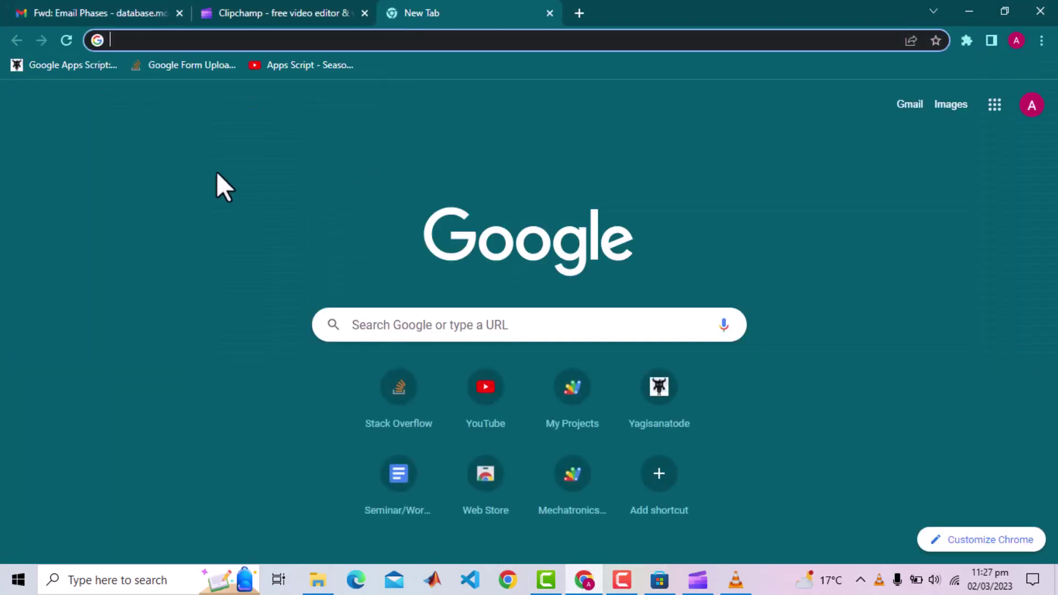
pyautogui.write('get ')
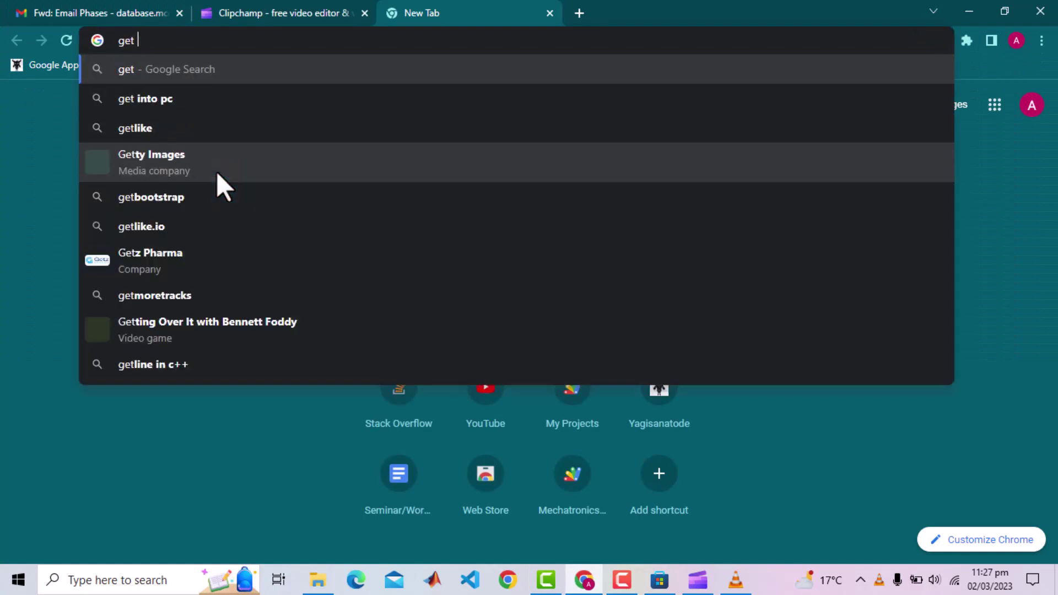
pyautogui.write('audio from v')
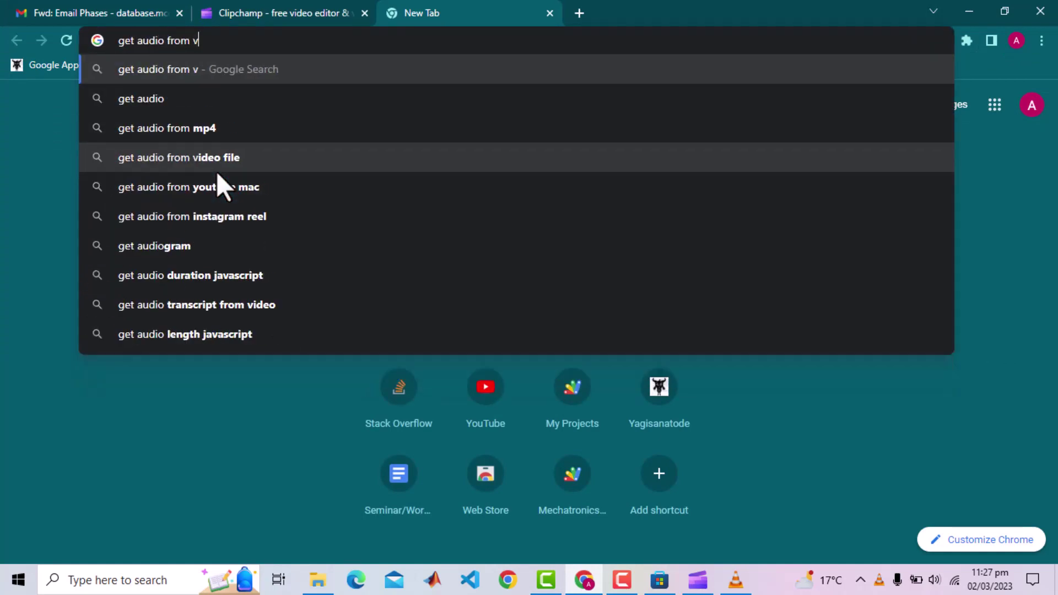
pyautogui.write('ideo file')
pyautogui.press('Return')
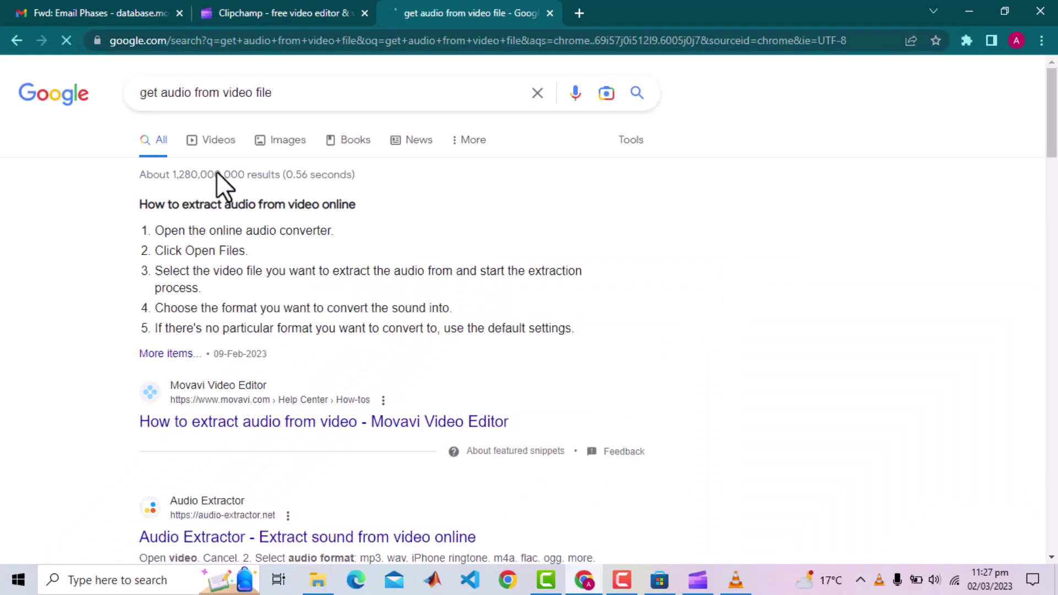
pyautogui.scroll(-3, 384, 207)
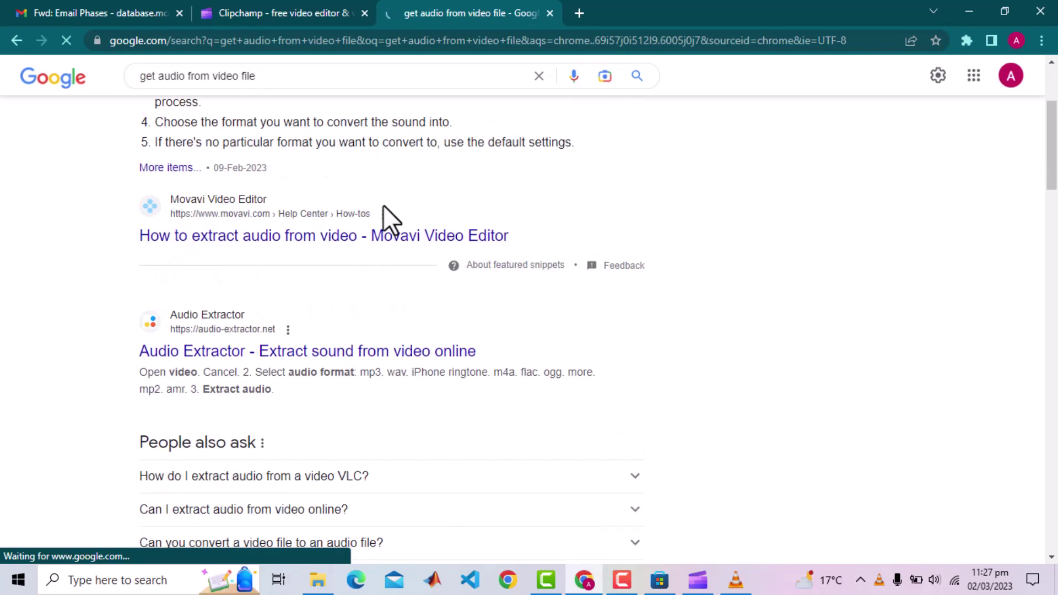
pyautogui.scroll(3, 382, 205)
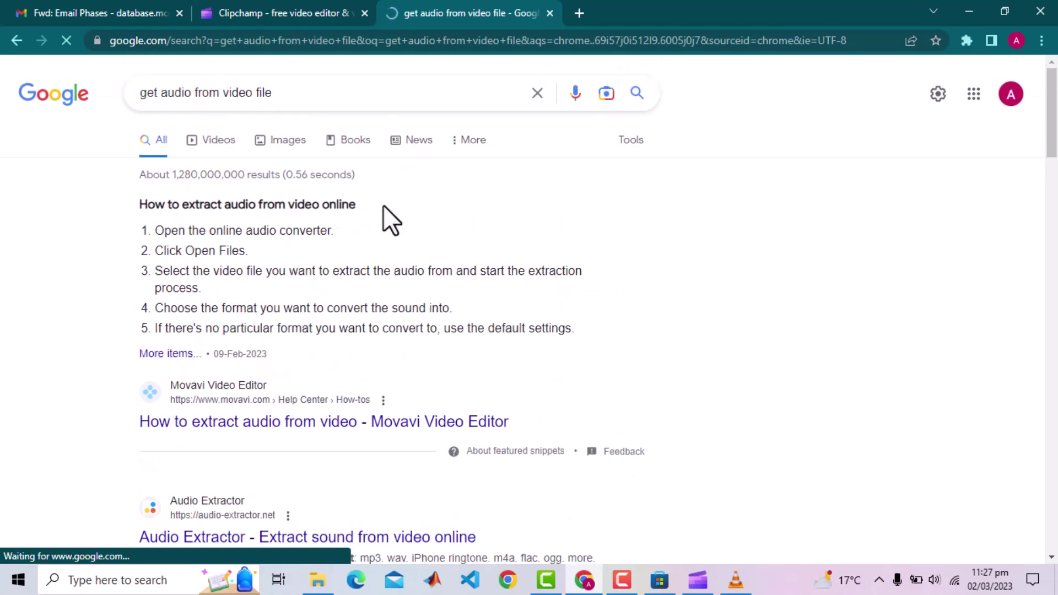
pyautogui.click(699, 583)
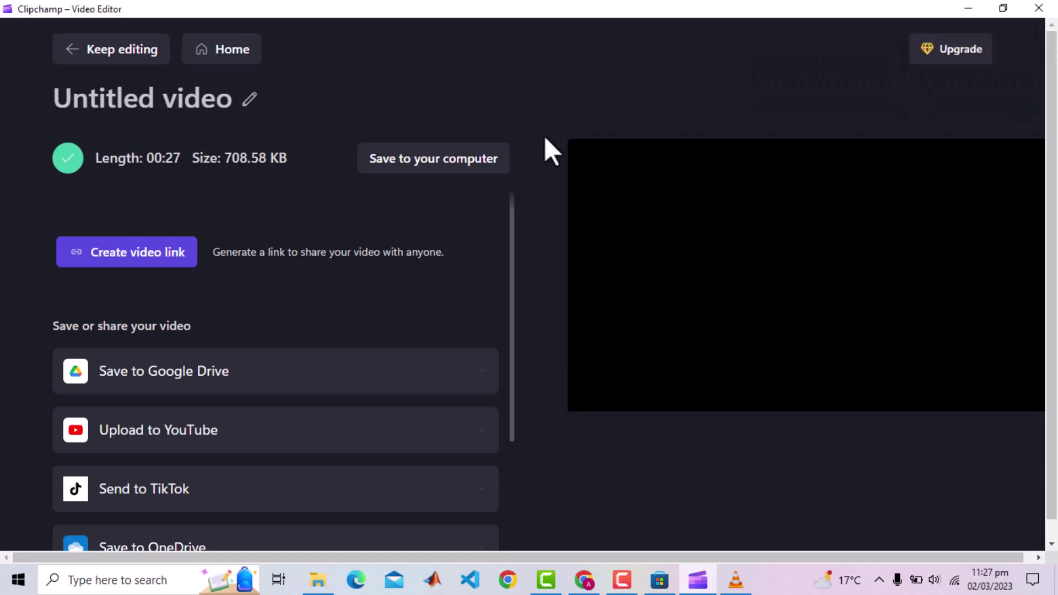
# Step: Return to the Clipchamp editor and paste the job-posting email text into Text to speech
pyautogui.click(124, 62)
pyautogui.click(133, 382)
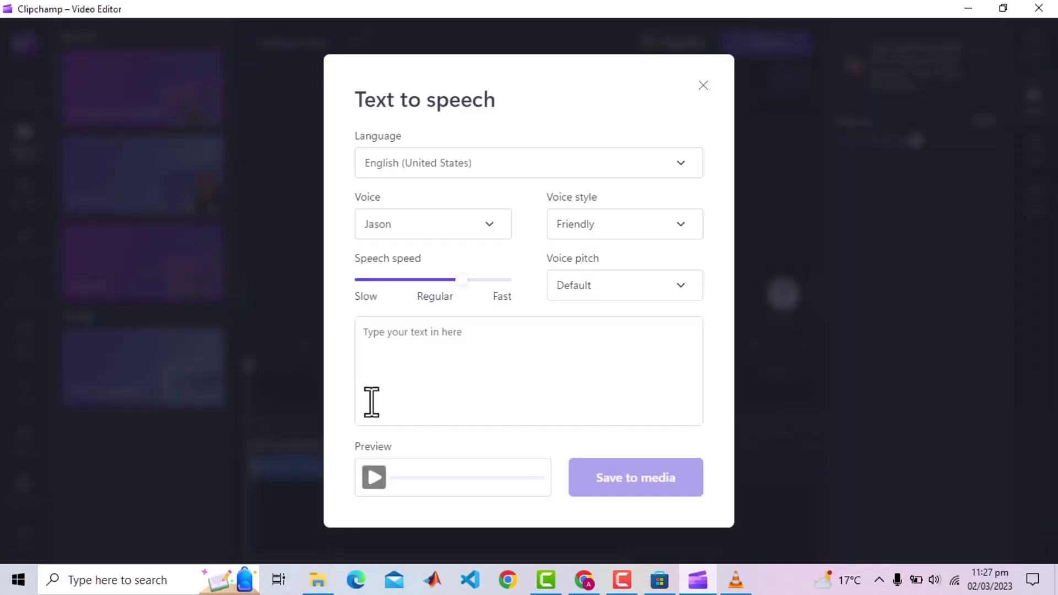
pyautogui.click(409, 362)
pyautogui.hotkey('ctrl', 'v')
pyautogui.scroll(1, 409, 362)
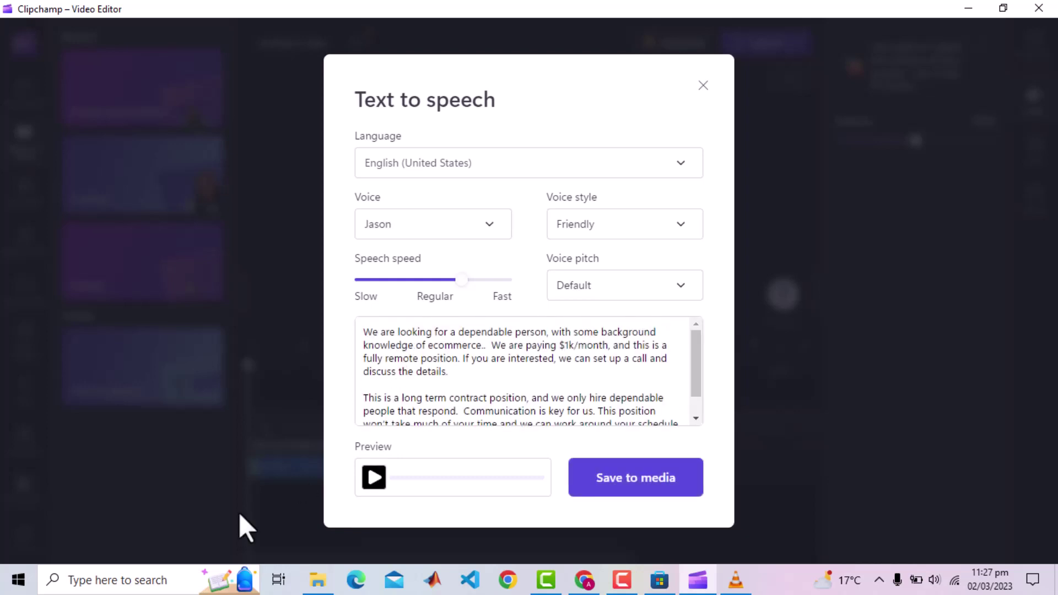
pyautogui.click(91, 580)
# Step: Enable the disabled Stereo Mix device from Sound settings' device list
pyautogui.write('sound sett')
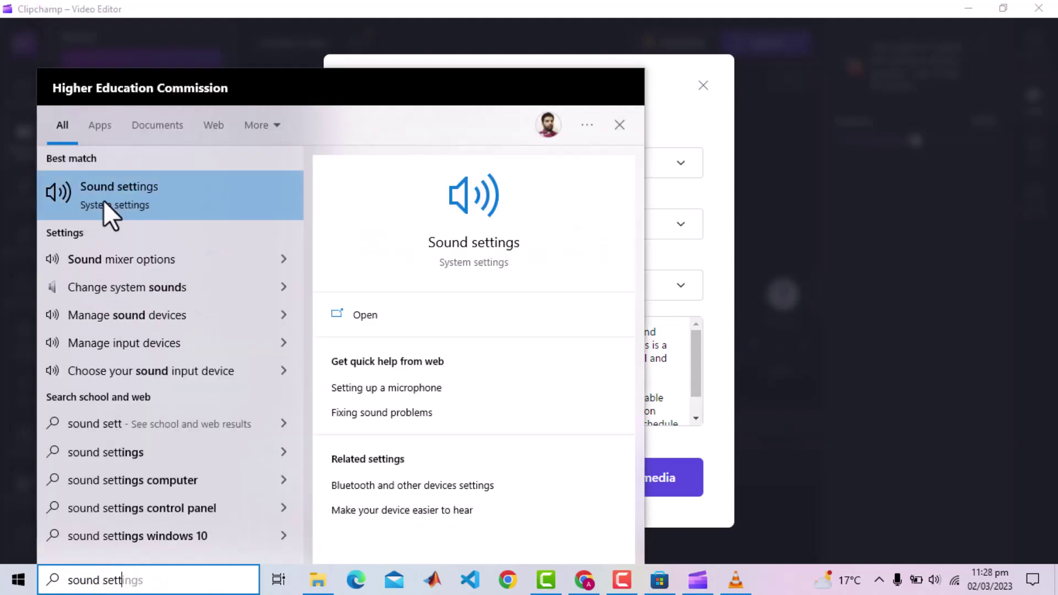
pyautogui.click(89, 188)
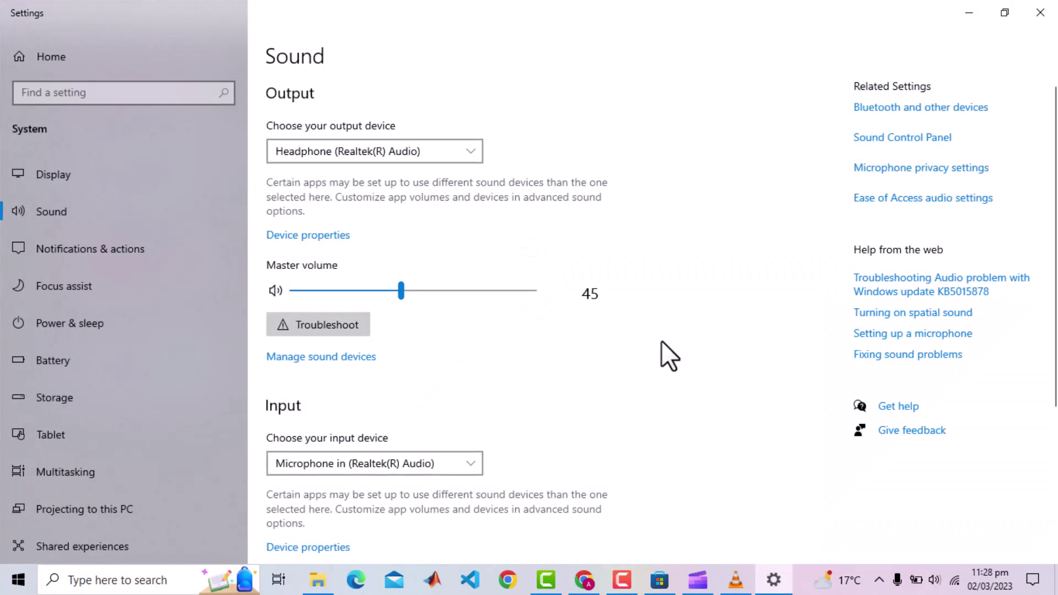
pyautogui.scroll(-4, 662, 340)
pyautogui.click(473, 234)
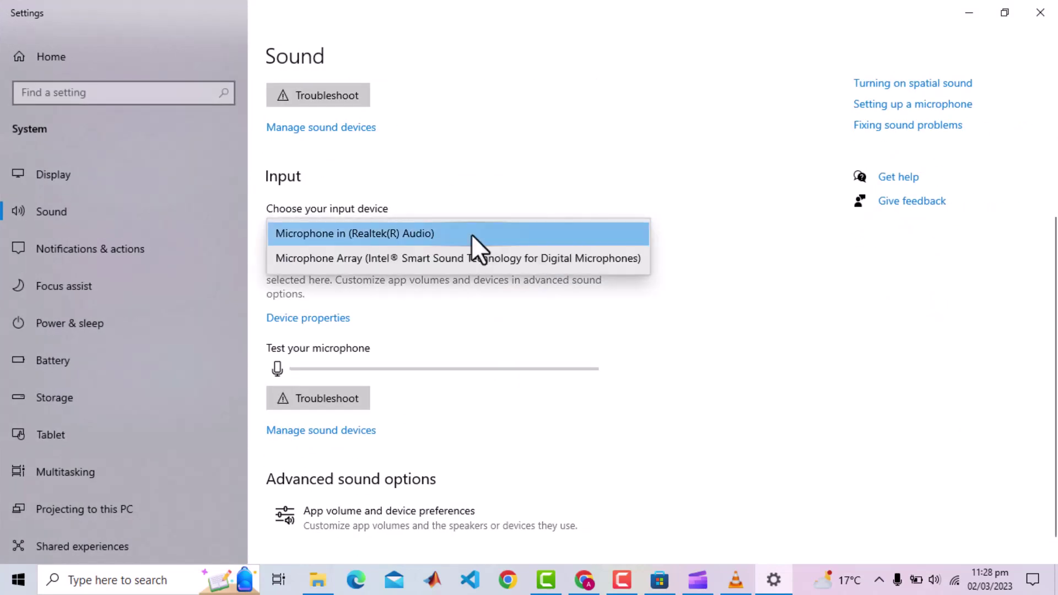
pyautogui.click(472, 234)
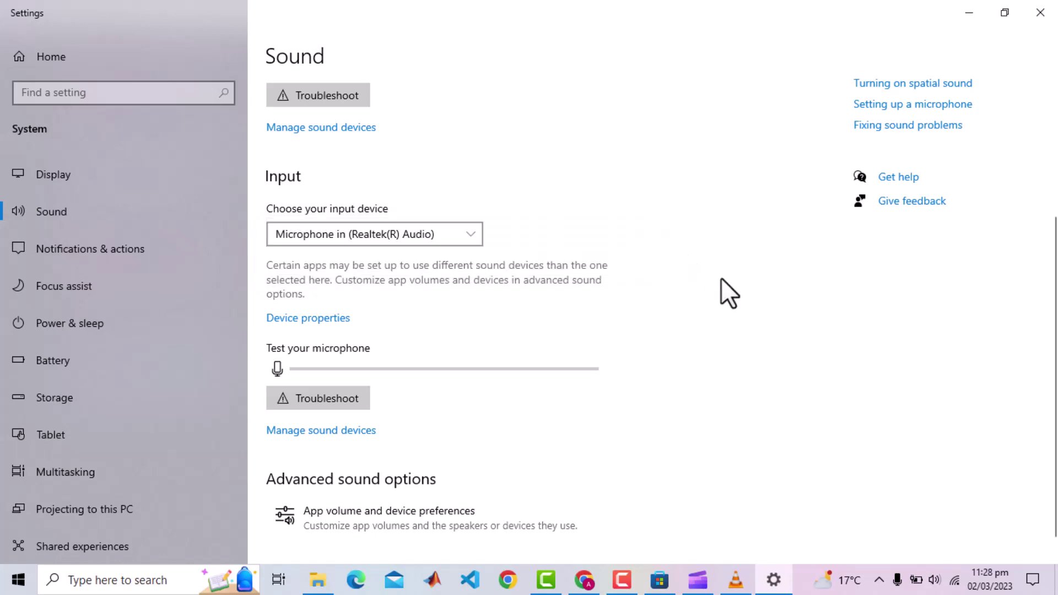
pyautogui.click(290, 431)
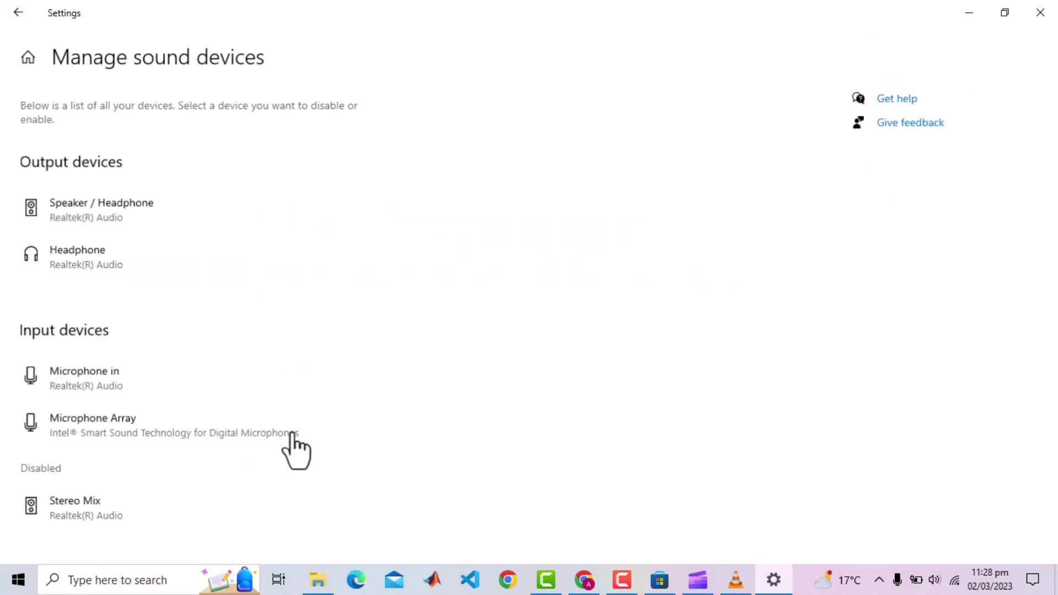
pyautogui.scroll(-1, 143, 474)
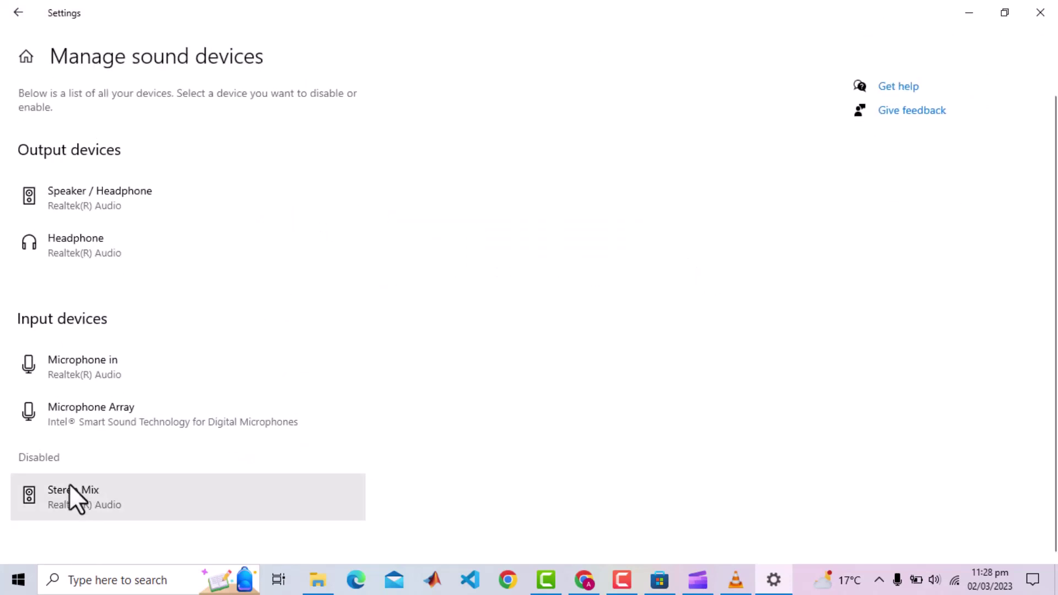
pyautogui.click(164, 490)
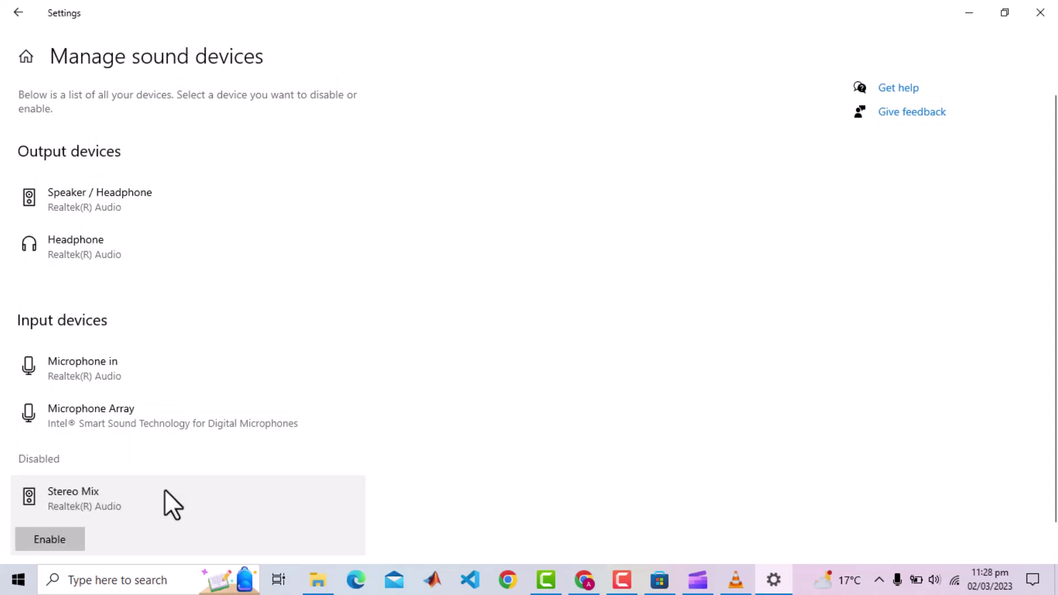
pyautogui.click(77, 539)
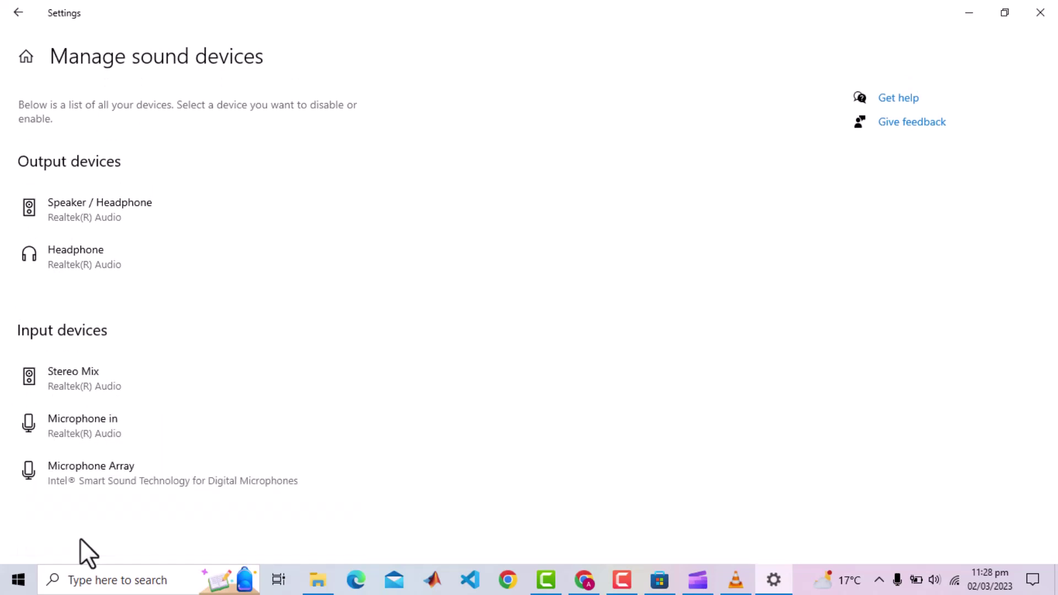
# Step: Choose Stereo Mix as the sound input device and close Settings
pyautogui.click(17, 12)
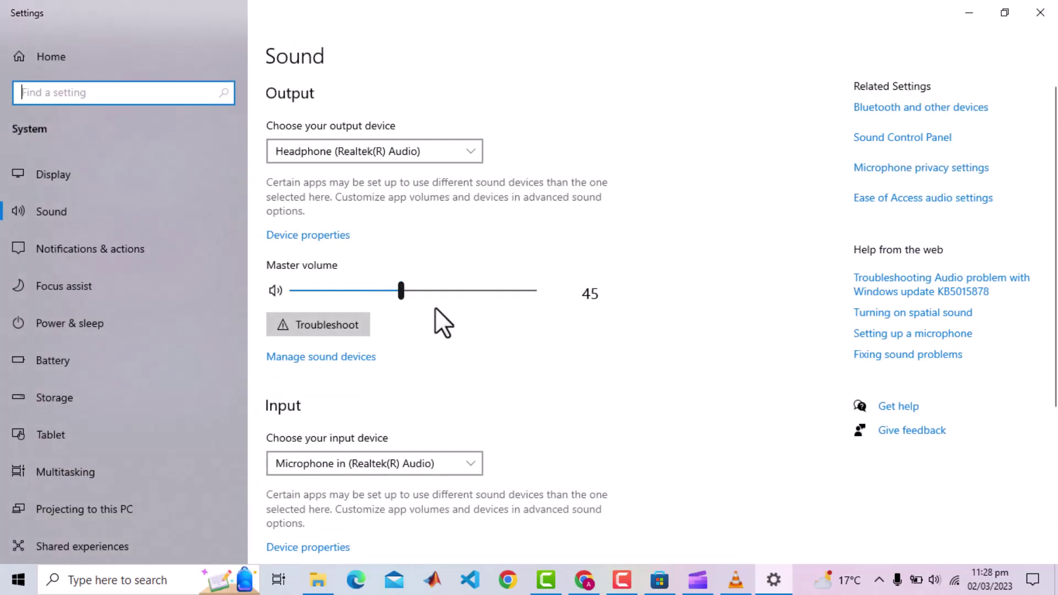
pyautogui.scroll(-2, 496, 364)
pyautogui.click(478, 339)
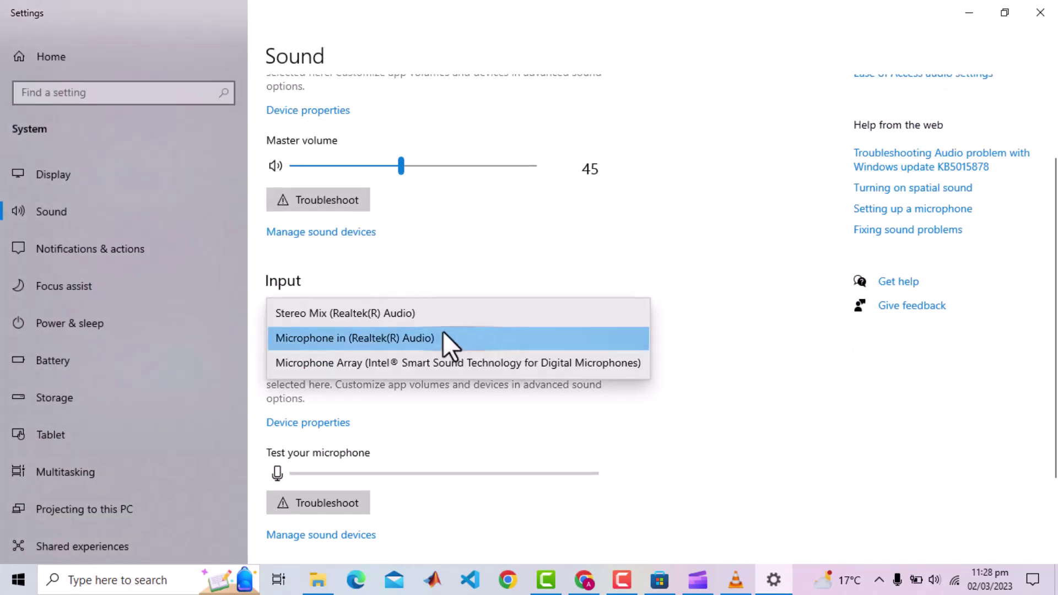
pyautogui.click(371, 314)
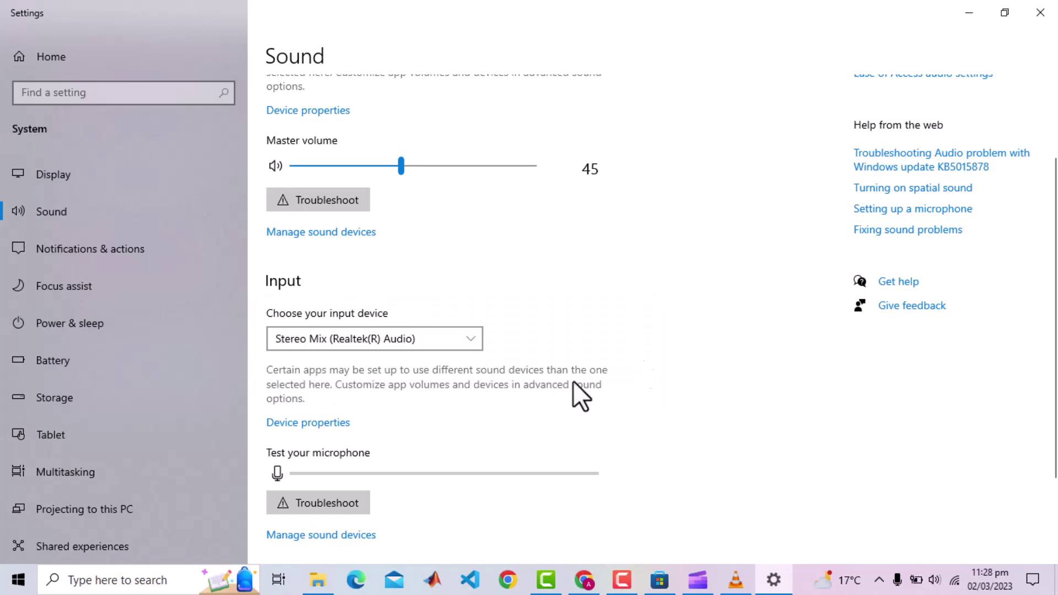
pyautogui.click(1041, 14)
# Step: Launch Voice Recorder, start a new recording, and minimize it
pyautogui.click(86, 580)
pyautogui.write('voice')
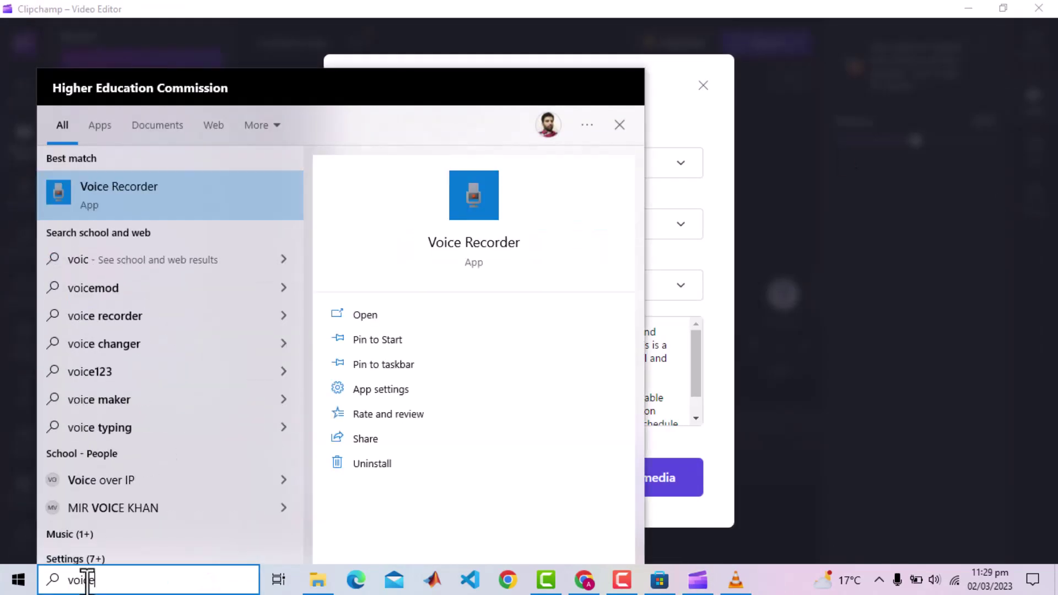
pyautogui.click(116, 185)
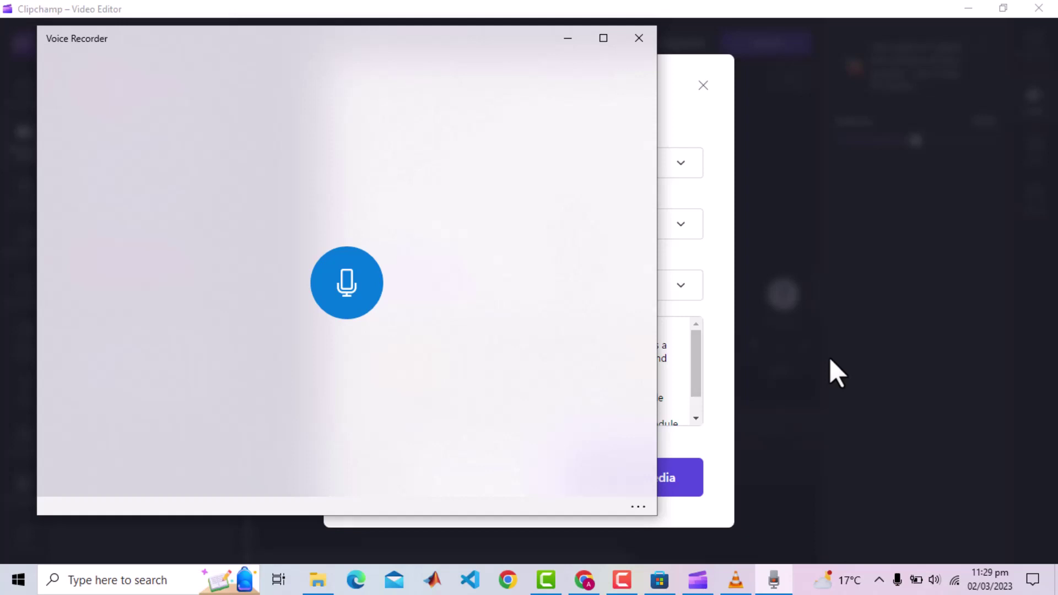
pyautogui.click(348, 284)
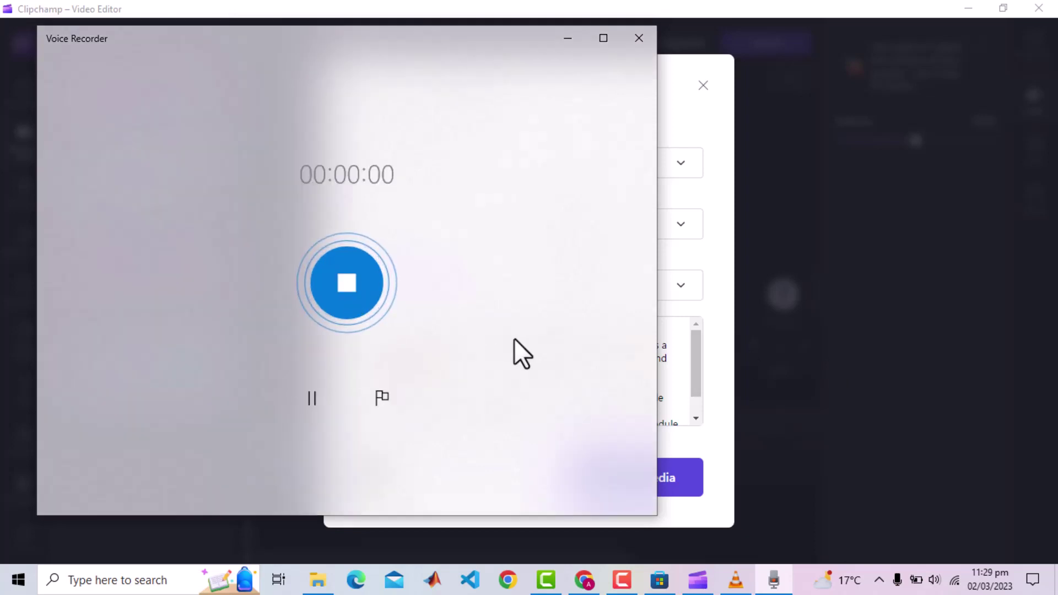
pyautogui.click(568, 38)
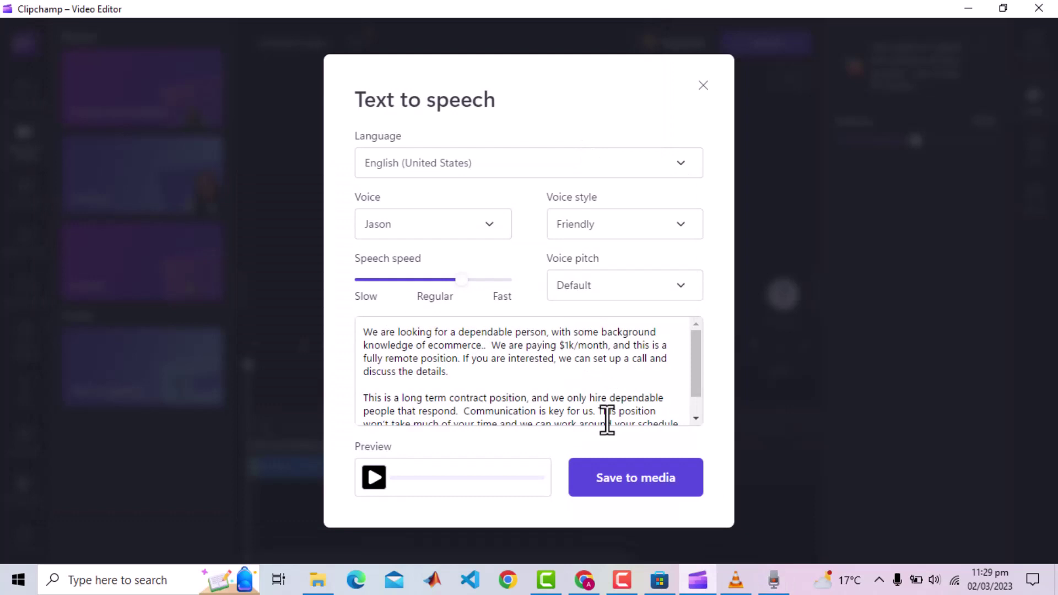
# Step: Play the Clipchamp speech preview through to the end, then bring back Voice Recorder
pyautogui.click(374, 478)
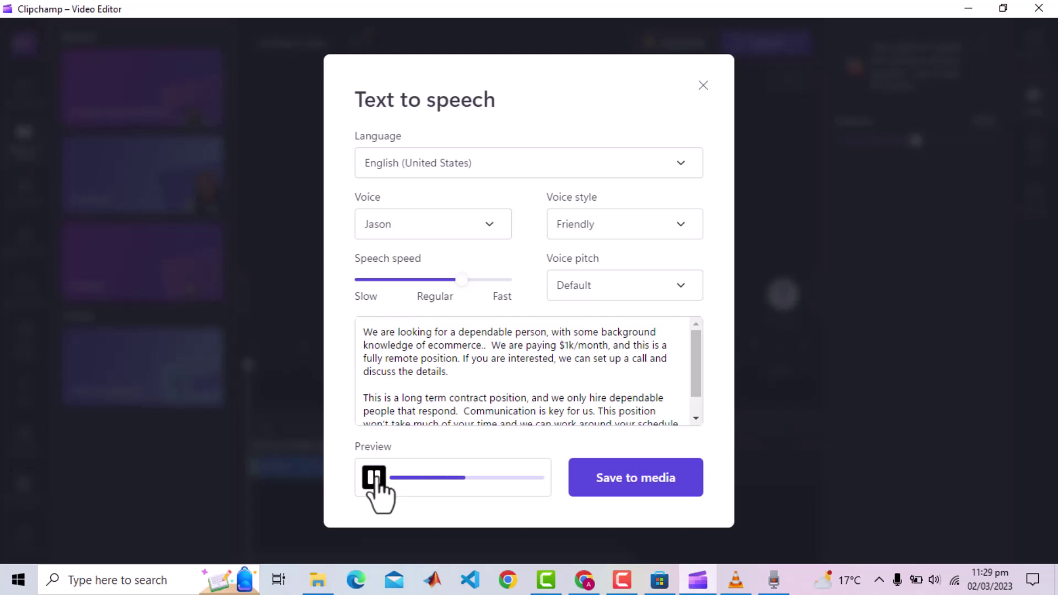
pyautogui.click(375, 477)
pyautogui.click(774, 580)
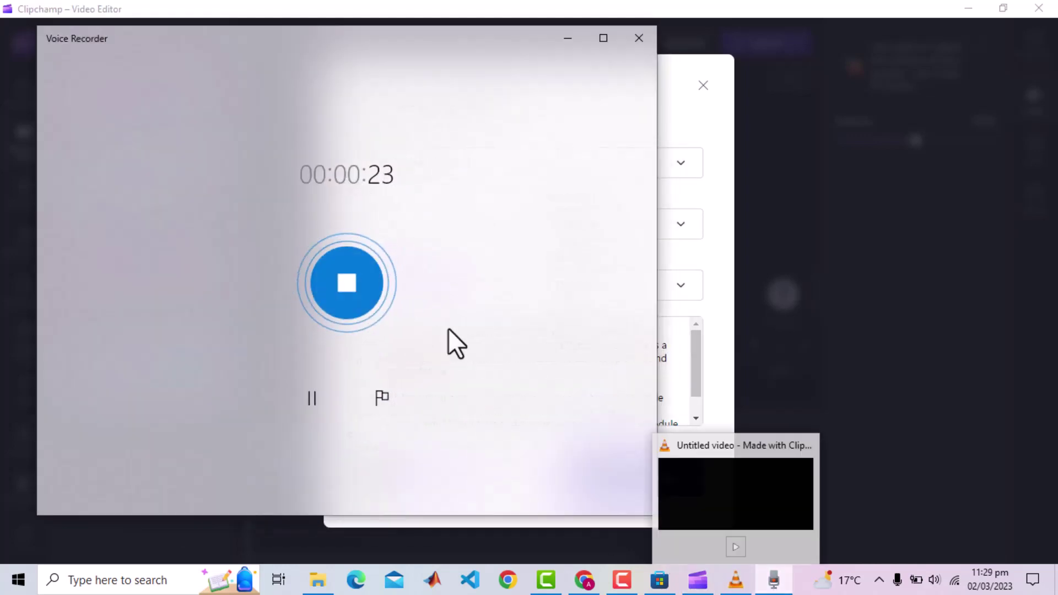
# Step: Stop the 0:25 recording and review its playback, pausing at 0:09
pyautogui.click(337, 290)
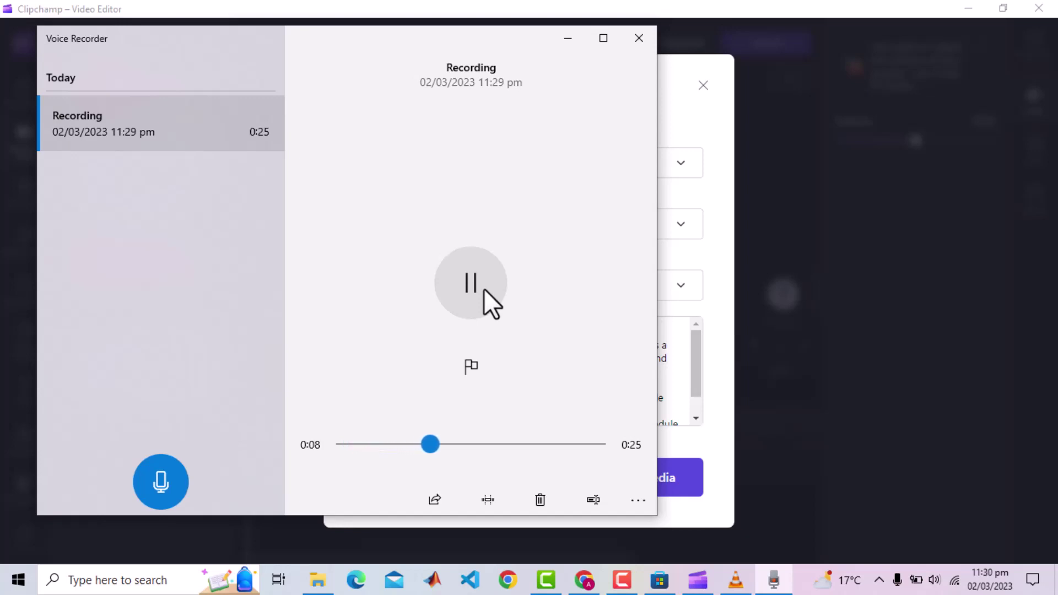
pyautogui.click(484, 289)
pyautogui.moveTo(453, 447); pyautogui.dragTo(440, 448)
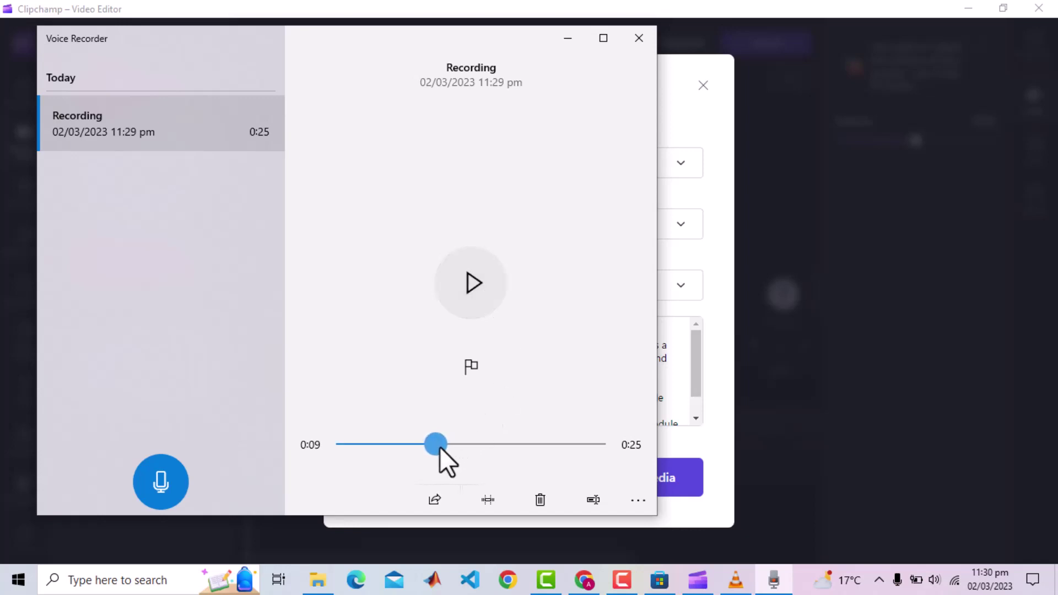
# Step: Trim the recording to 0:17 and save it over the original
pyautogui.click(489, 502)
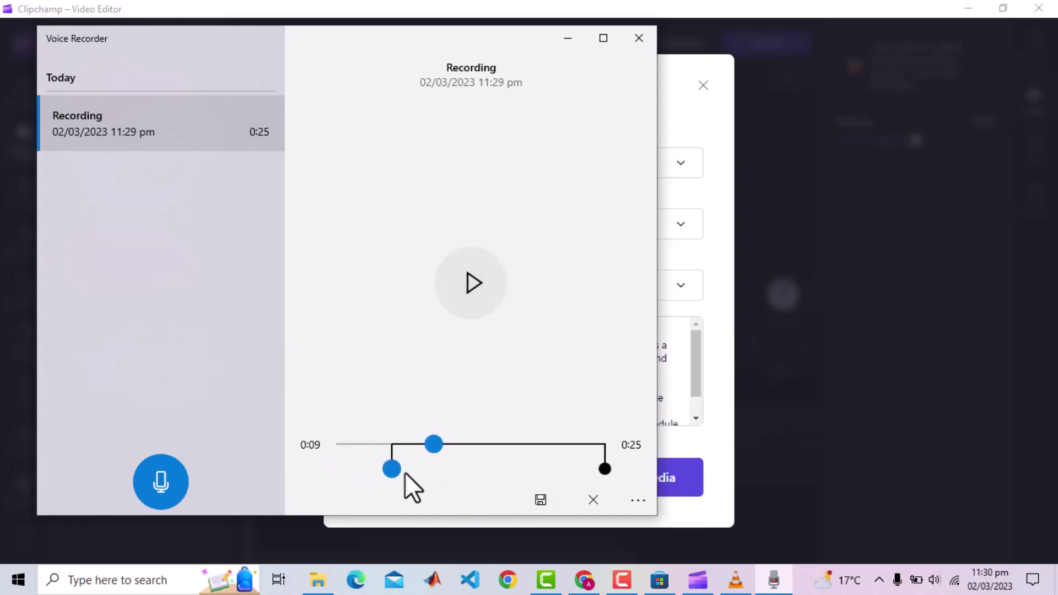
pyautogui.click(548, 501)
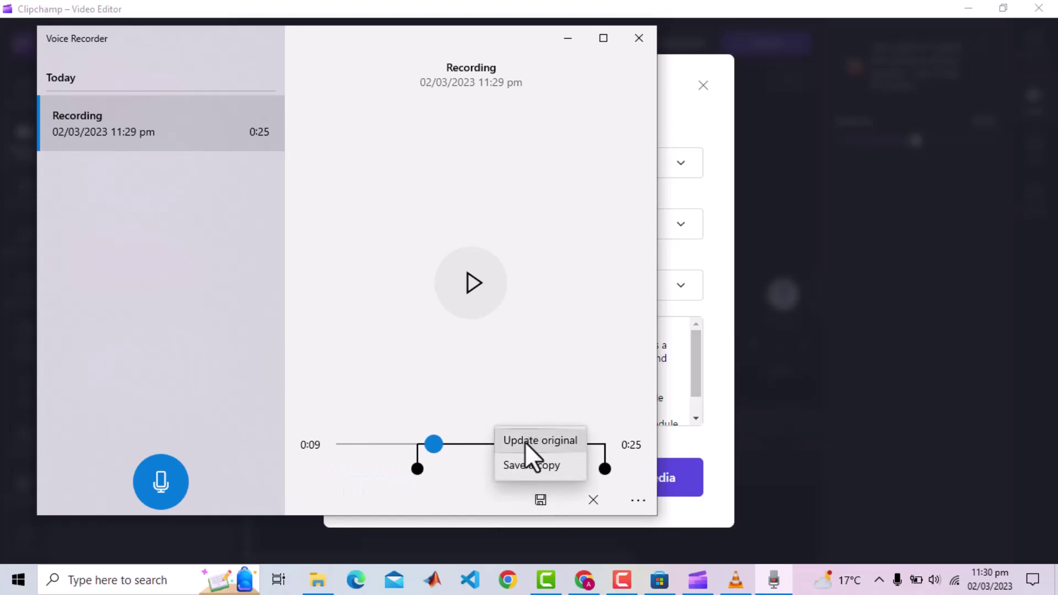
pyautogui.click(525, 442)
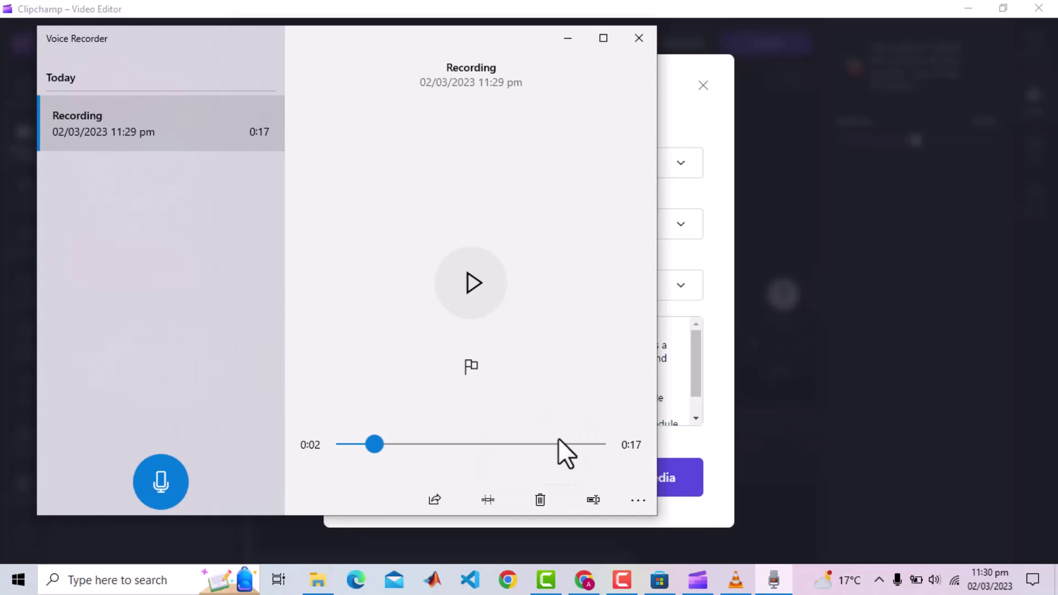
pyautogui.click(640, 500)
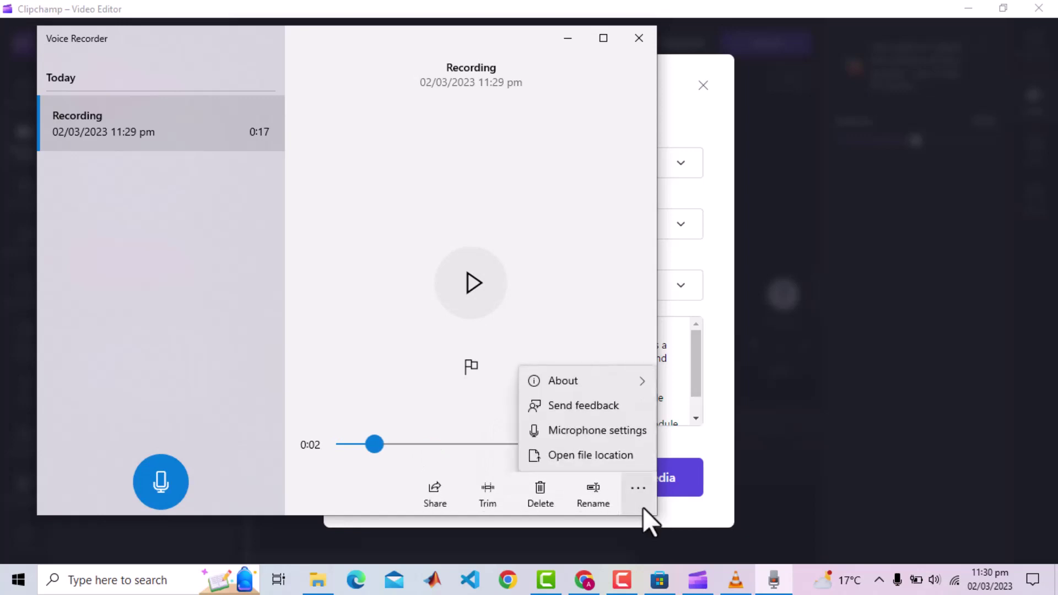
# Step: Locate Recording.m4a in Sound recordings and play it in Groove Music, then close the player
pyautogui.click(597, 458)
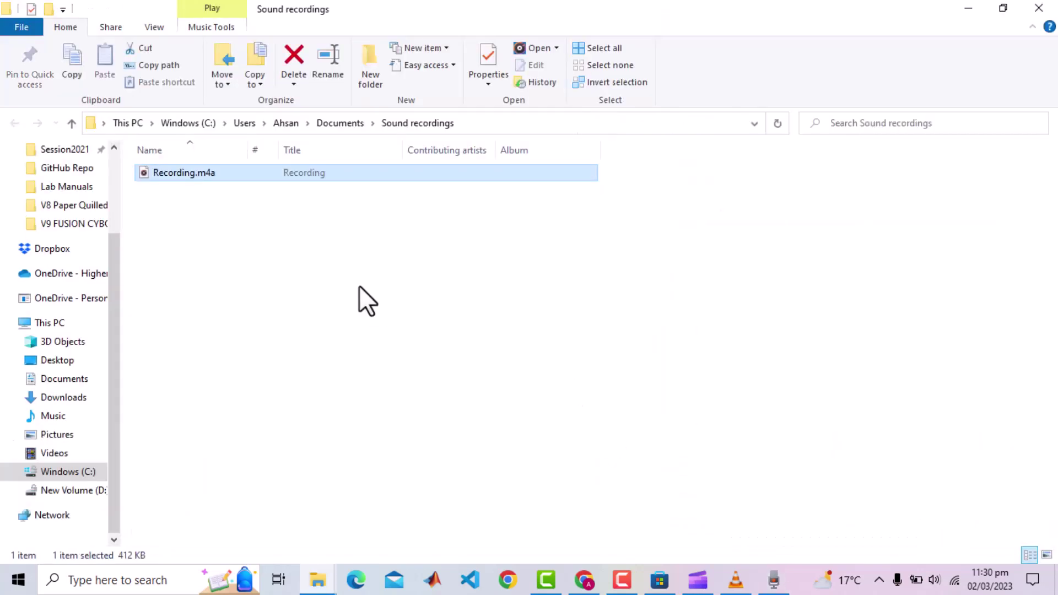
pyautogui.doubleClick(172, 175)
pyautogui.click(568, 522)
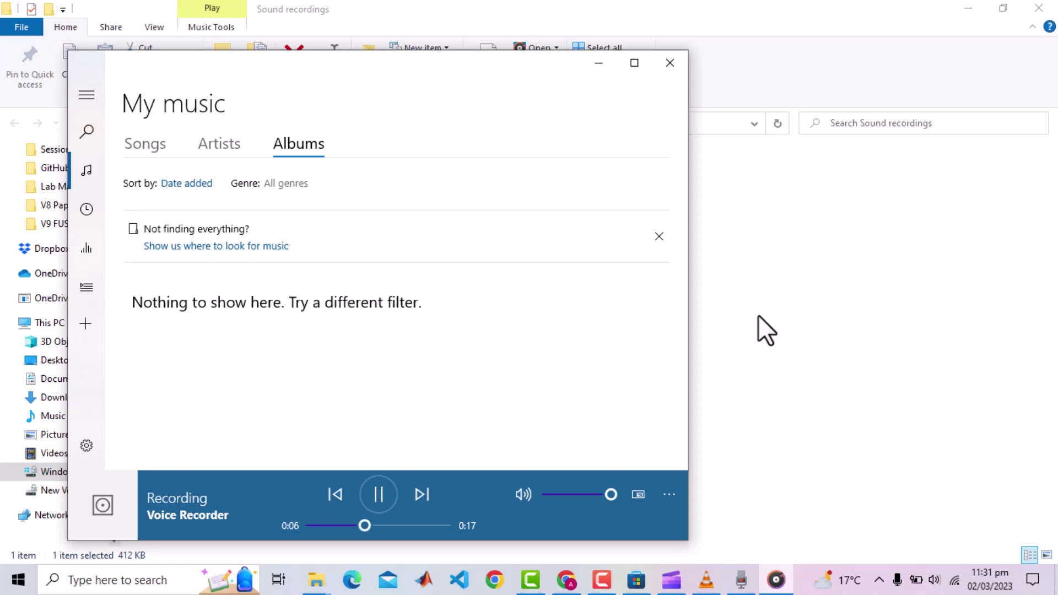
pyautogui.click(670, 62)
pyautogui.click(280, 259)
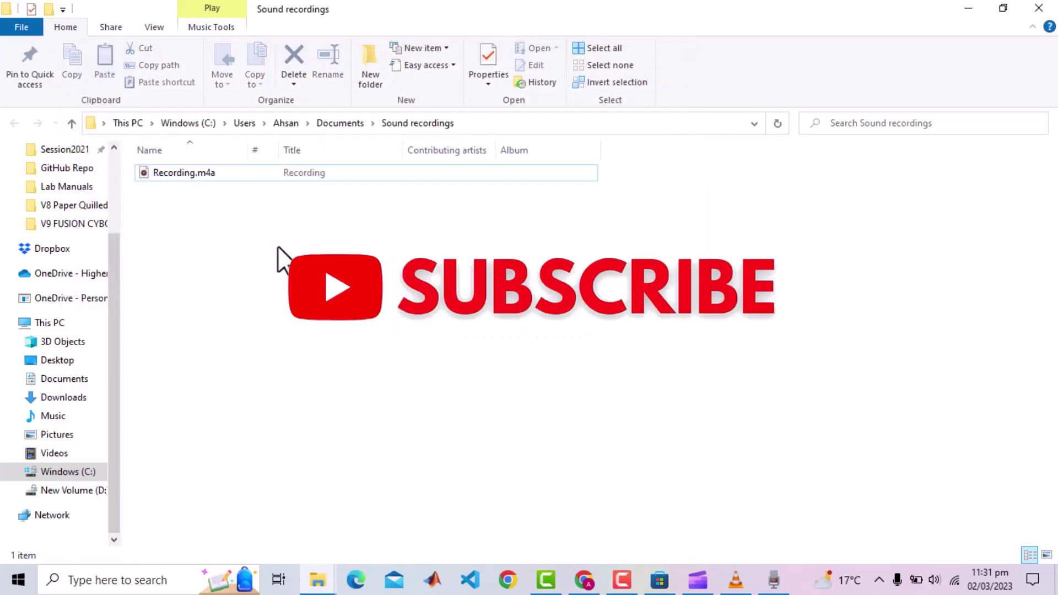